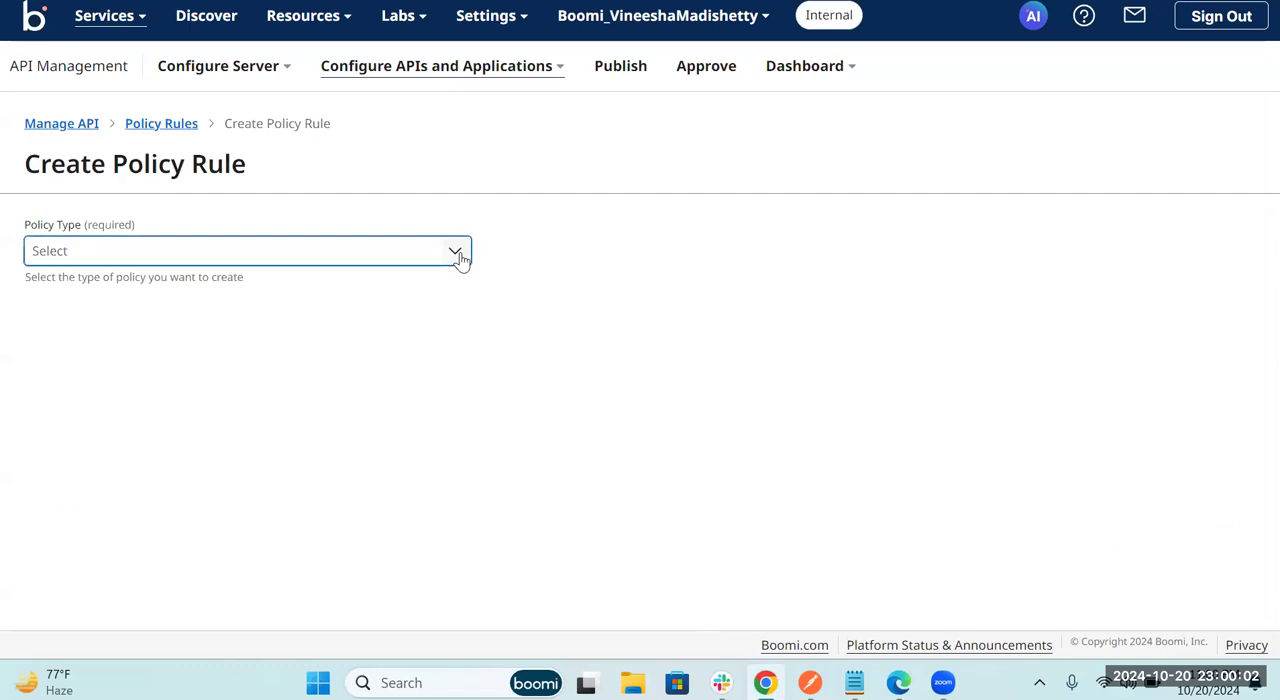
Step: Select Request Validation as the policy type for the new policy rule
{"action": "scroll", "coordinate": [262, 466], "scroll_direction": "down", "scroll_amount": 3}
{"action": "scroll", "coordinate": [262, 466], "scroll_direction": "down", "scroll_amount": 3}
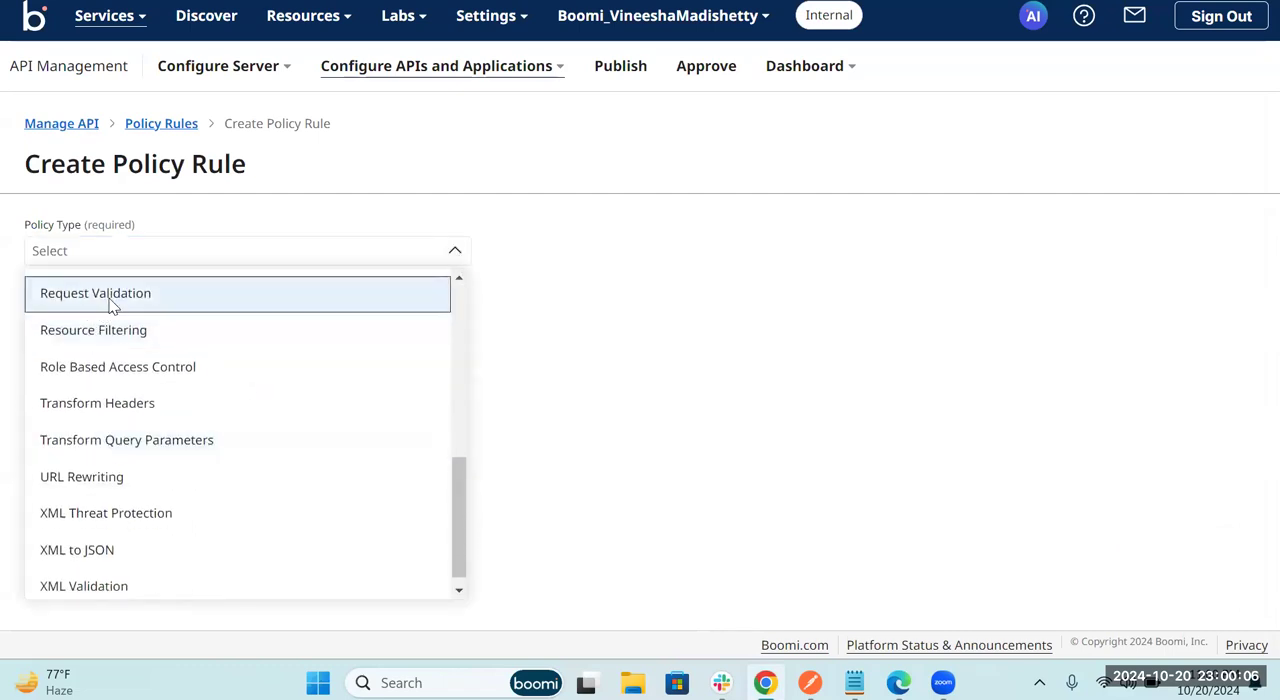
{"action": "left_click", "coordinate": [109, 298]}
{"action": "scroll", "coordinate": [360, 340], "scroll_direction": "down", "scroll_amount": 1}
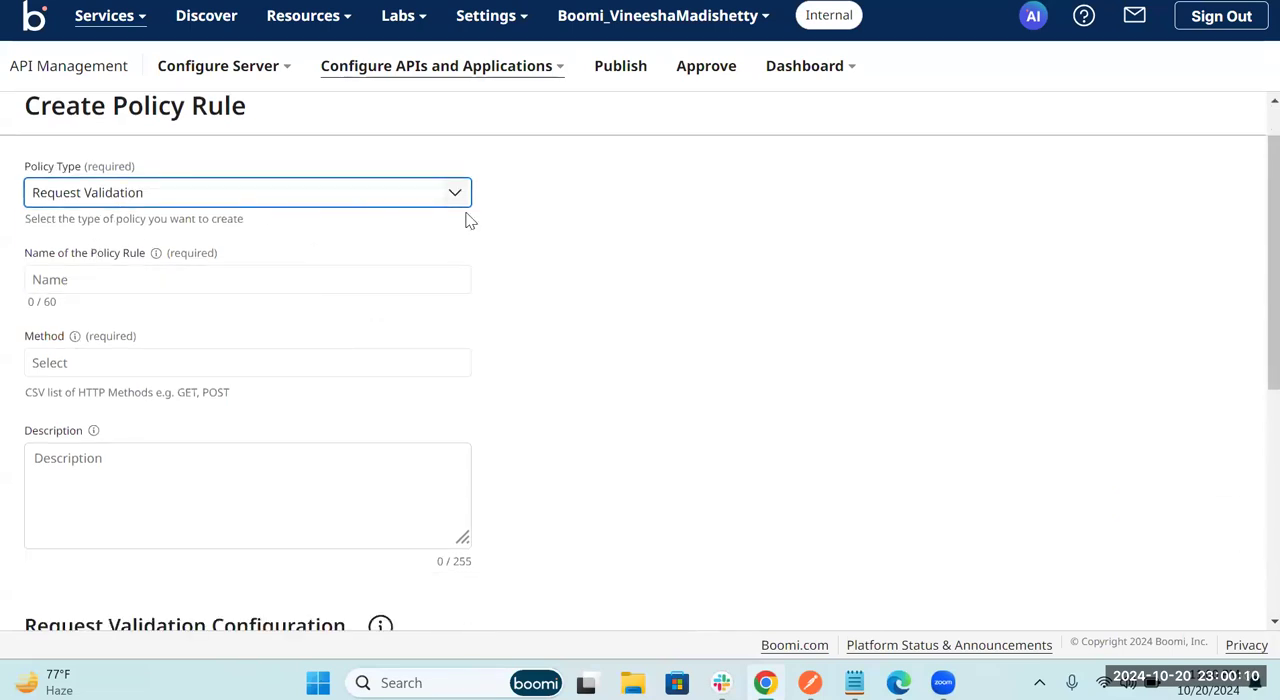
{"action": "scroll", "coordinate": [463, 212], "scroll_direction": "up", "scroll_amount": 1}
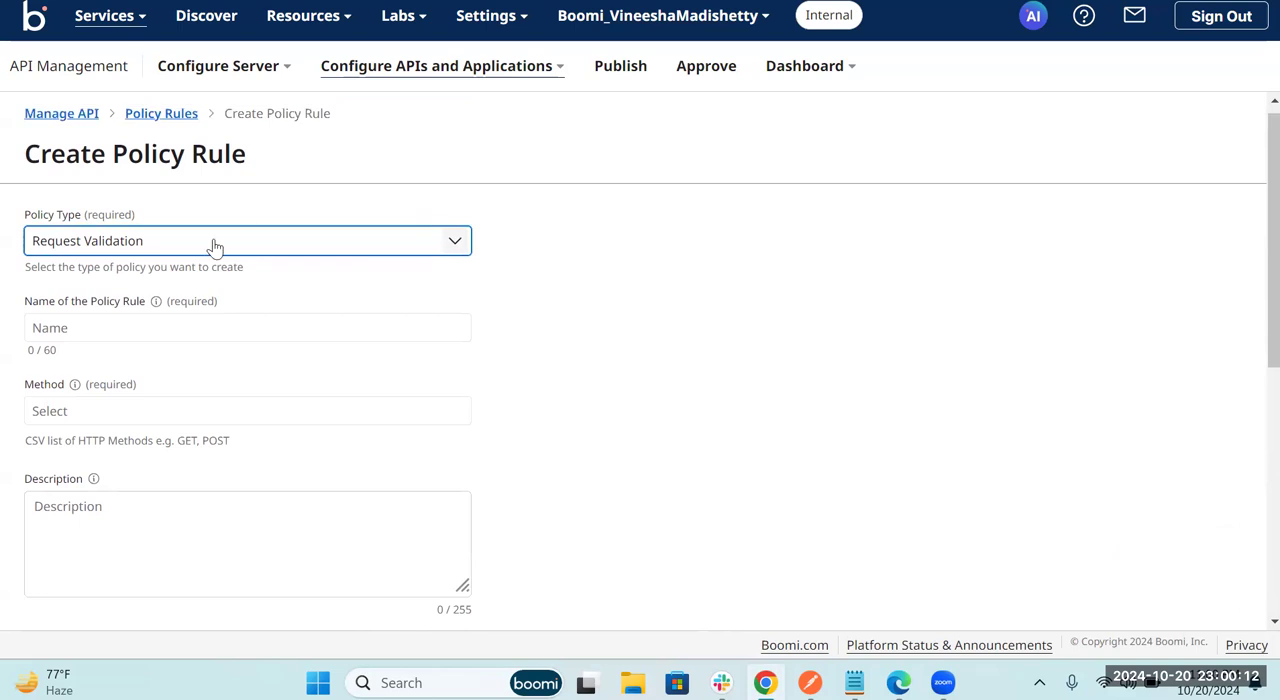
{"action": "scroll", "coordinate": [415, 322], "scroll_direction": "down", "scroll_amount": 5}
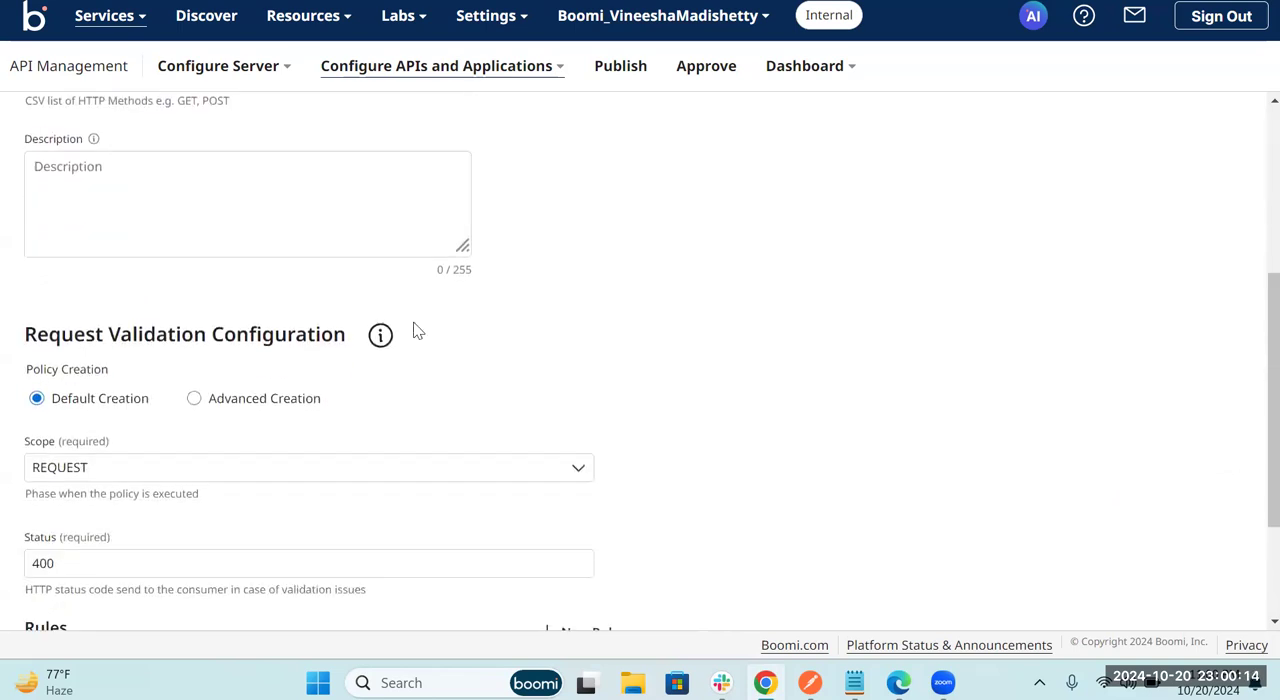
{"action": "scroll", "coordinate": [418, 330], "scroll_direction": "up", "scroll_amount": 5}
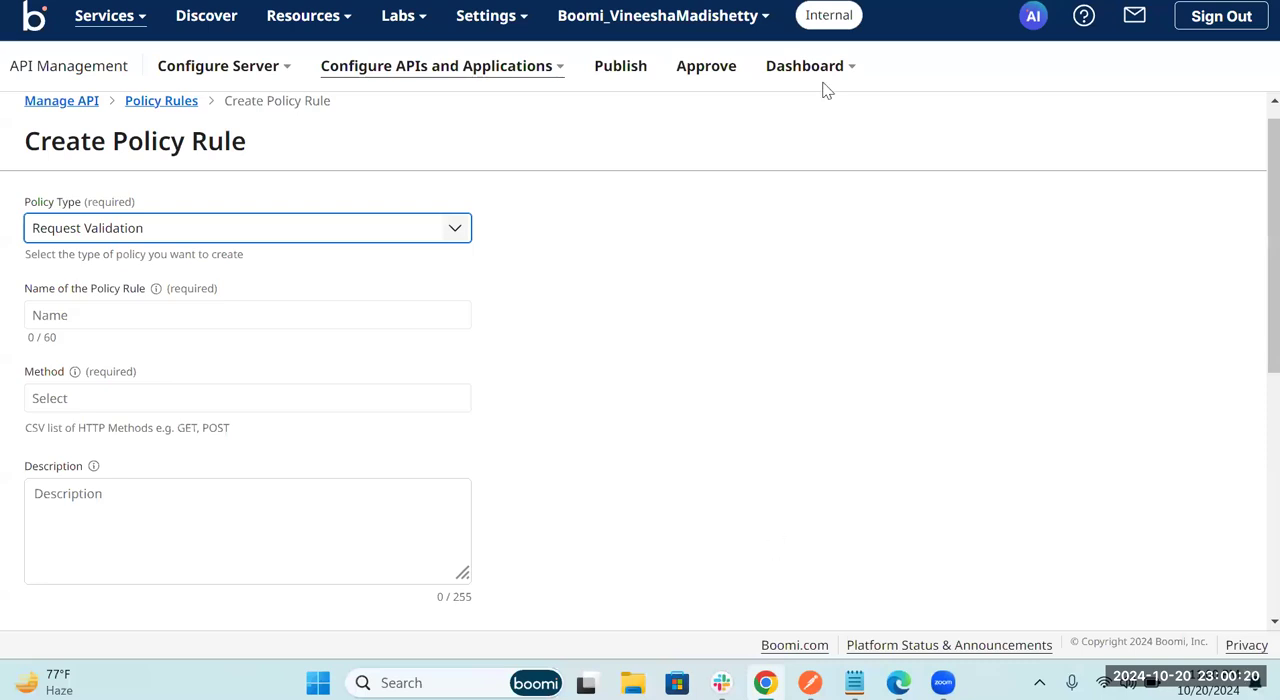
Step: Switch to Postman and append the query parameter ?courseID=1 to the courses request URL
{"action": "key", "text": "alt+Tab"}
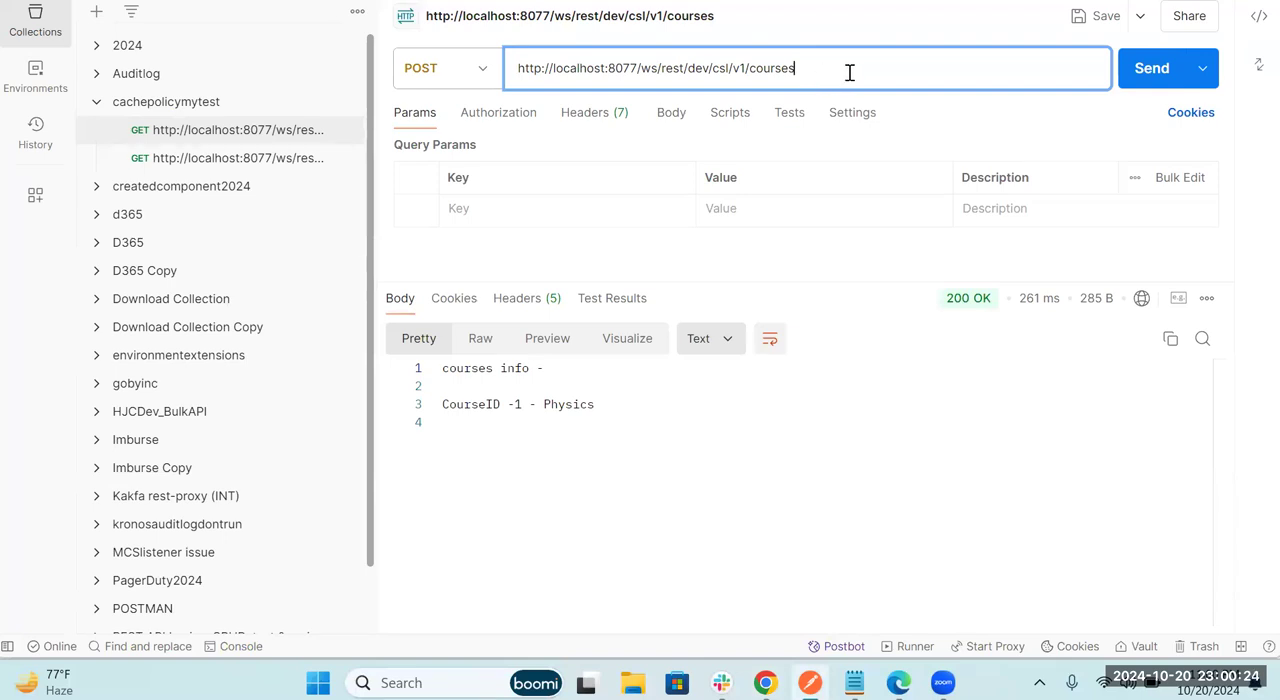
{"action": "left_click_drag", "start_coordinate": [846, 70], "coordinate": [541, 69]}
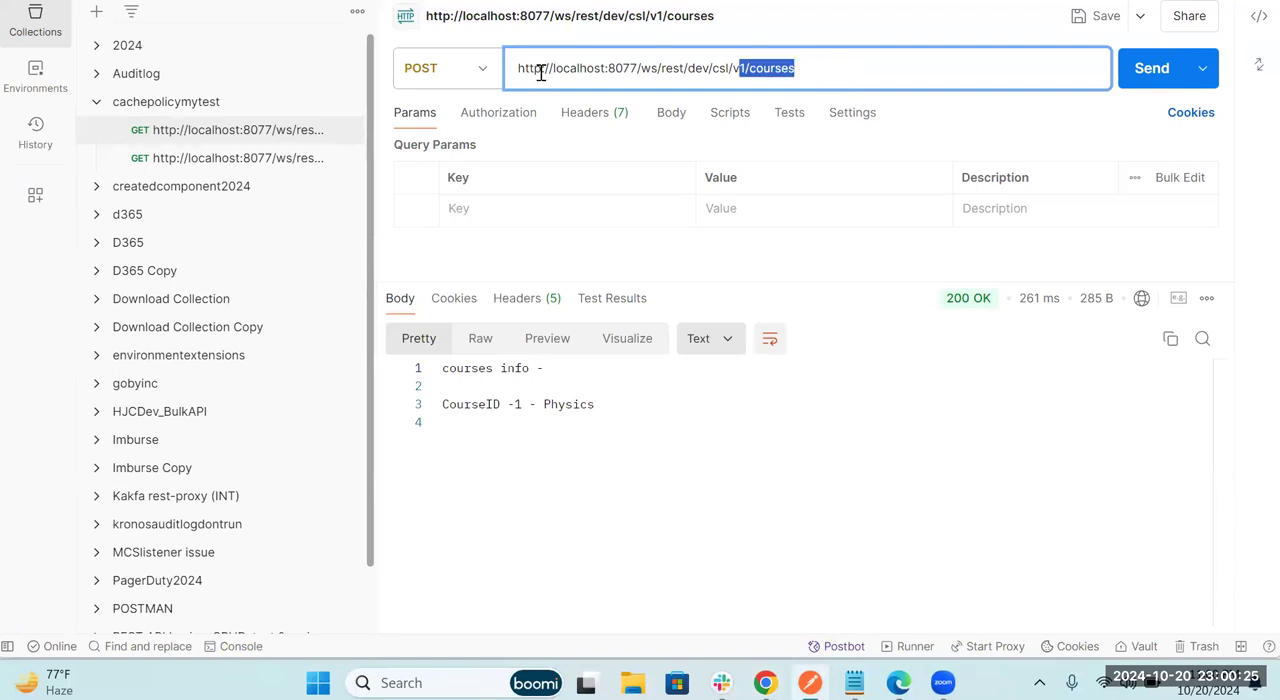
{"action": "left_click", "coordinate": [817, 73]}
{"action": "type", "text": "?co"}
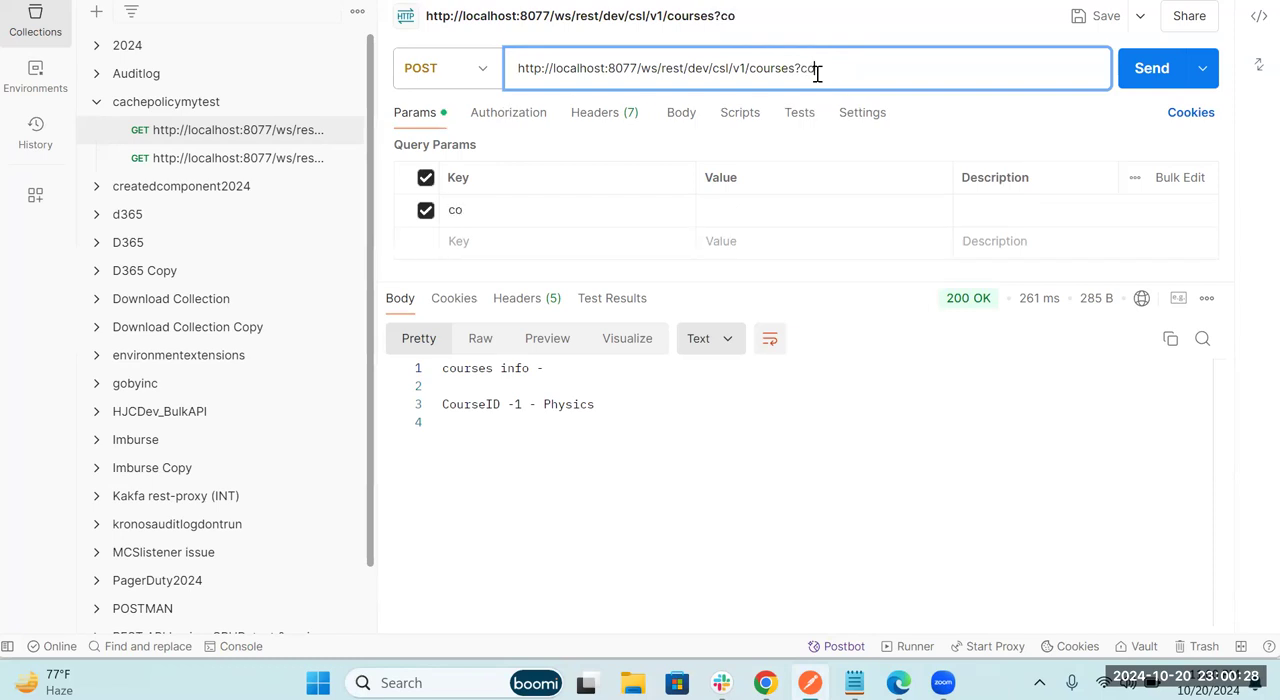
{"action": "type", "text": "urselD=1"}
Step: Examine the courseID query parameter and its value in the request URL
{"action": "double_click", "coordinate": [835, 70]}
{"action": "left_click", "coordinate": [858, 70]}
{"action": "double_click", "coordinate": [829, 67]}
{"action": "left_click", "coordinate": [826, 74]}
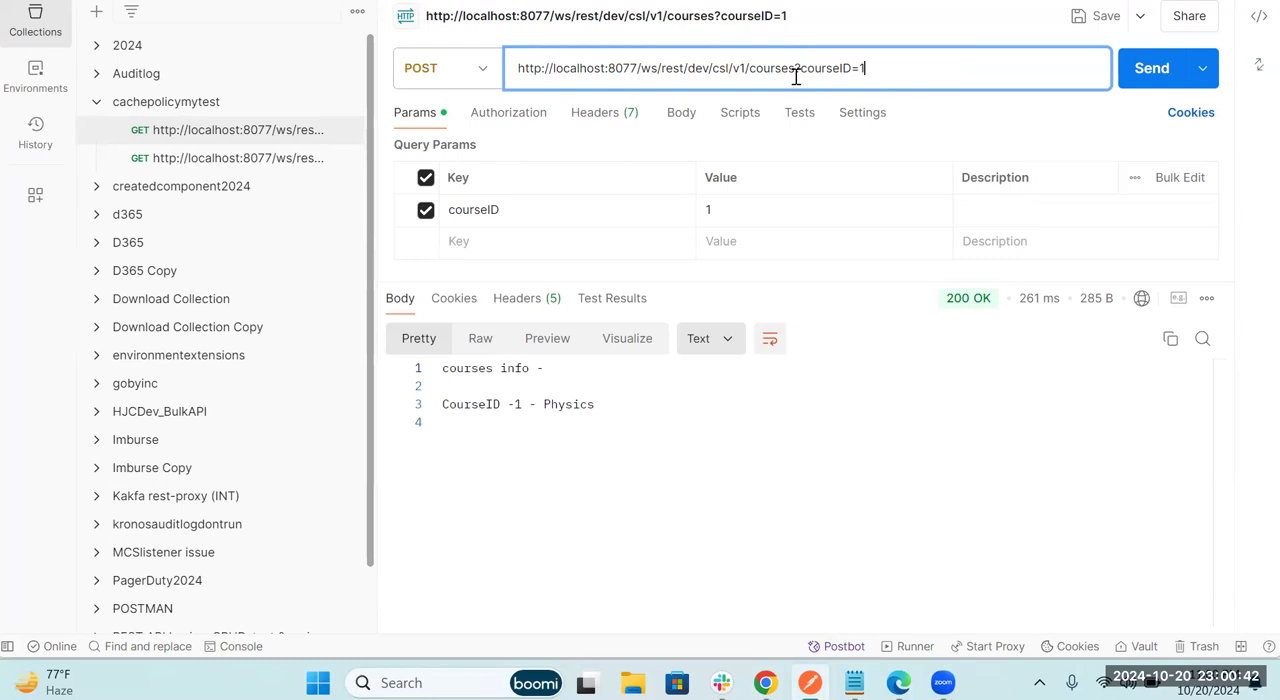
{"action": "double_click", "coordinate": [820, 72]}
{"action": "left_click", "coordinate": [882, 73]}
{"action": "left_click_drag", "start_coordinate": [800, 70], "coordinate": [894, 69]}
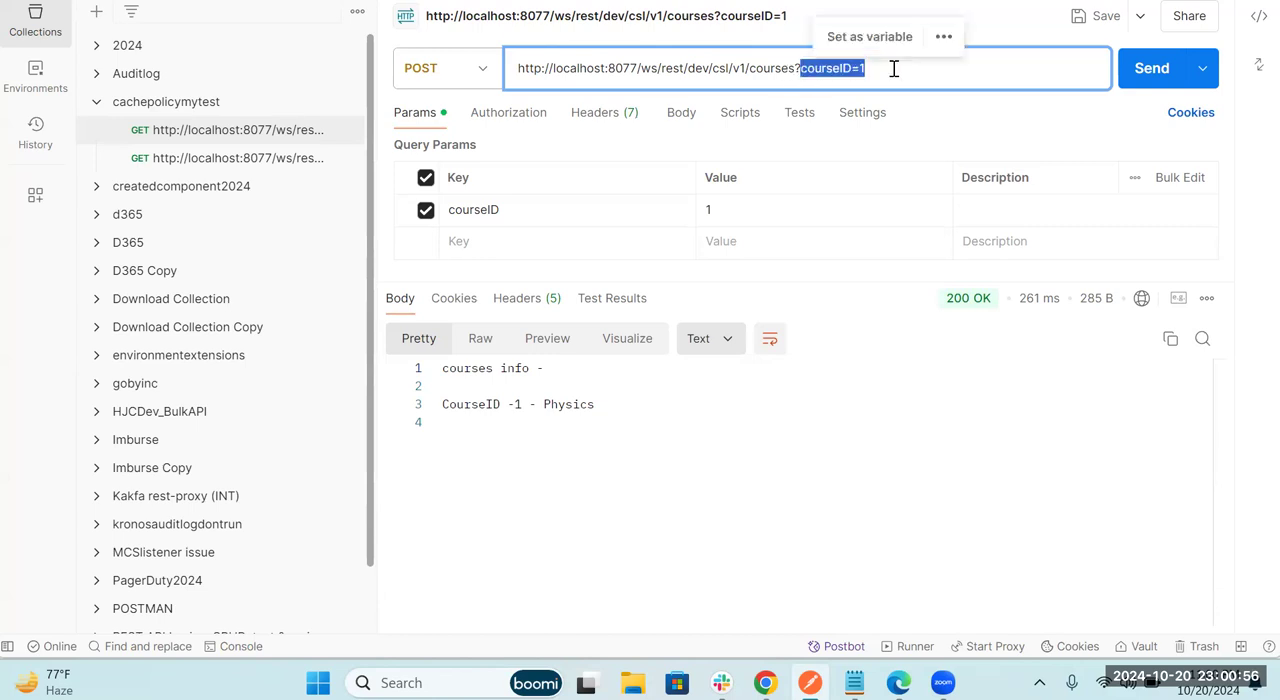
{"action": "left_click", "coordinate": [894, 69]}
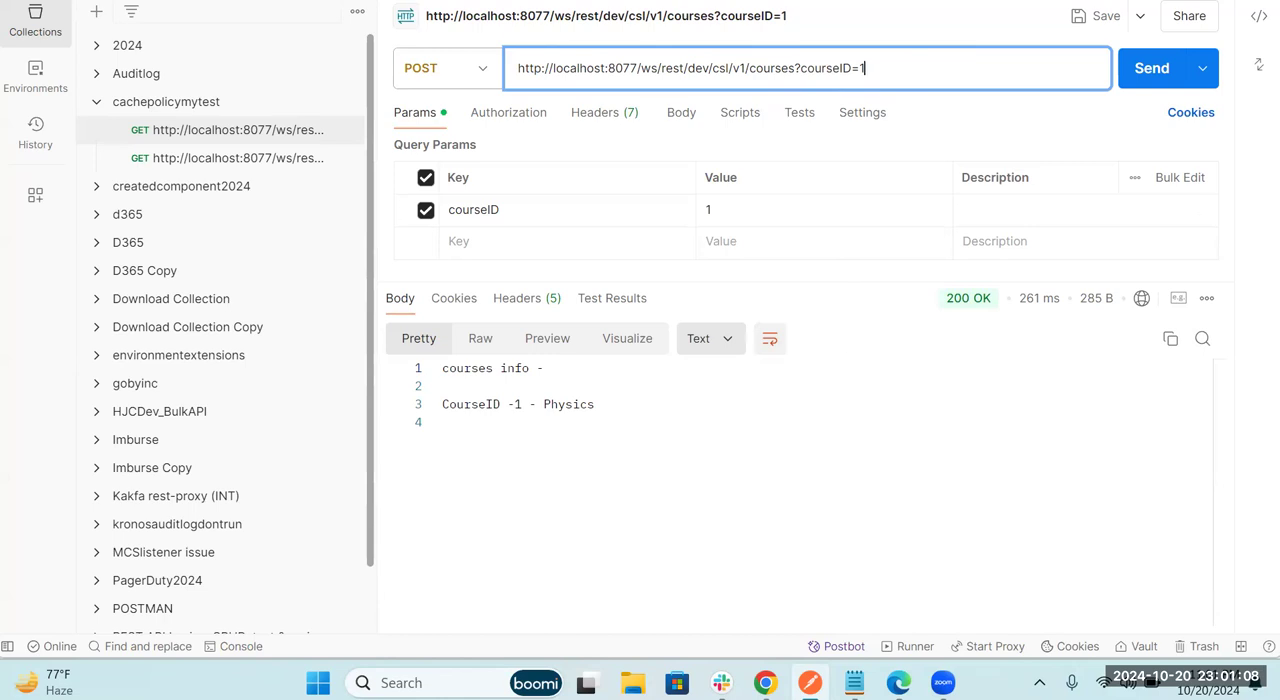
Step: Switch back to the Boomi page in Chrome and name the policy rule Myreqtest20241
{"action": "left_click", "coordinate": [765, 683]}
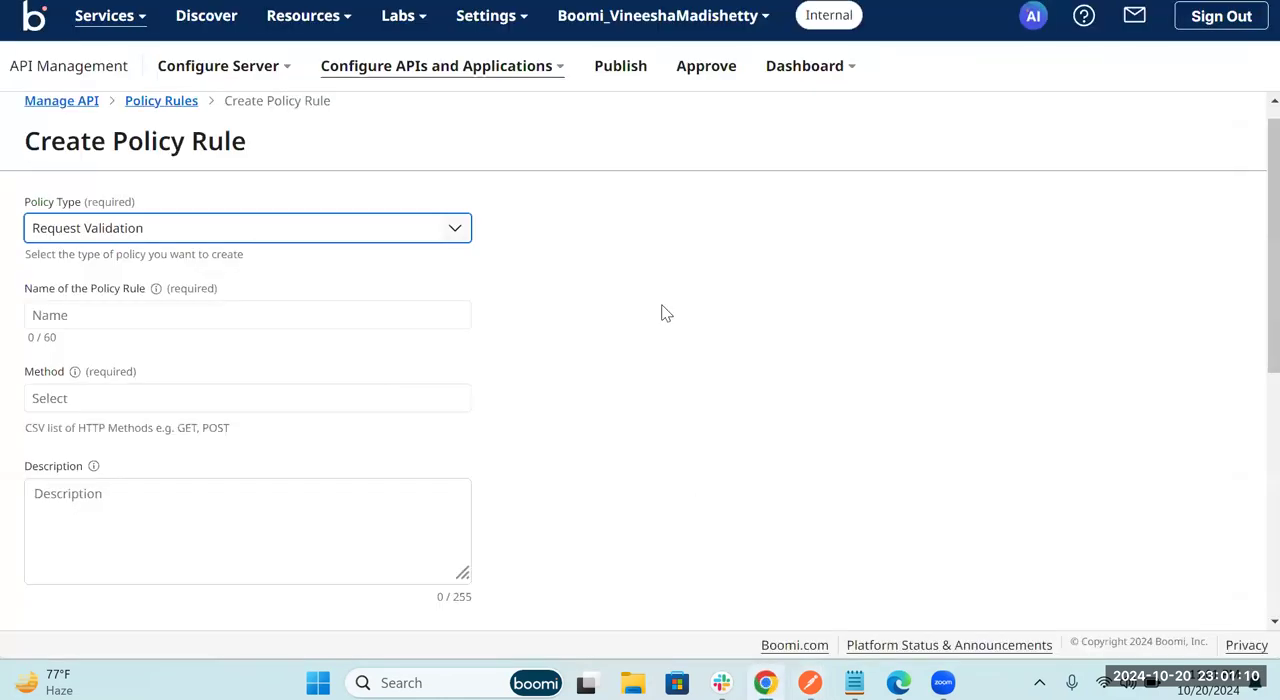
{"action": "left_click", "coordinate": [118, 315]}
{"action": "type", "text": "My"}
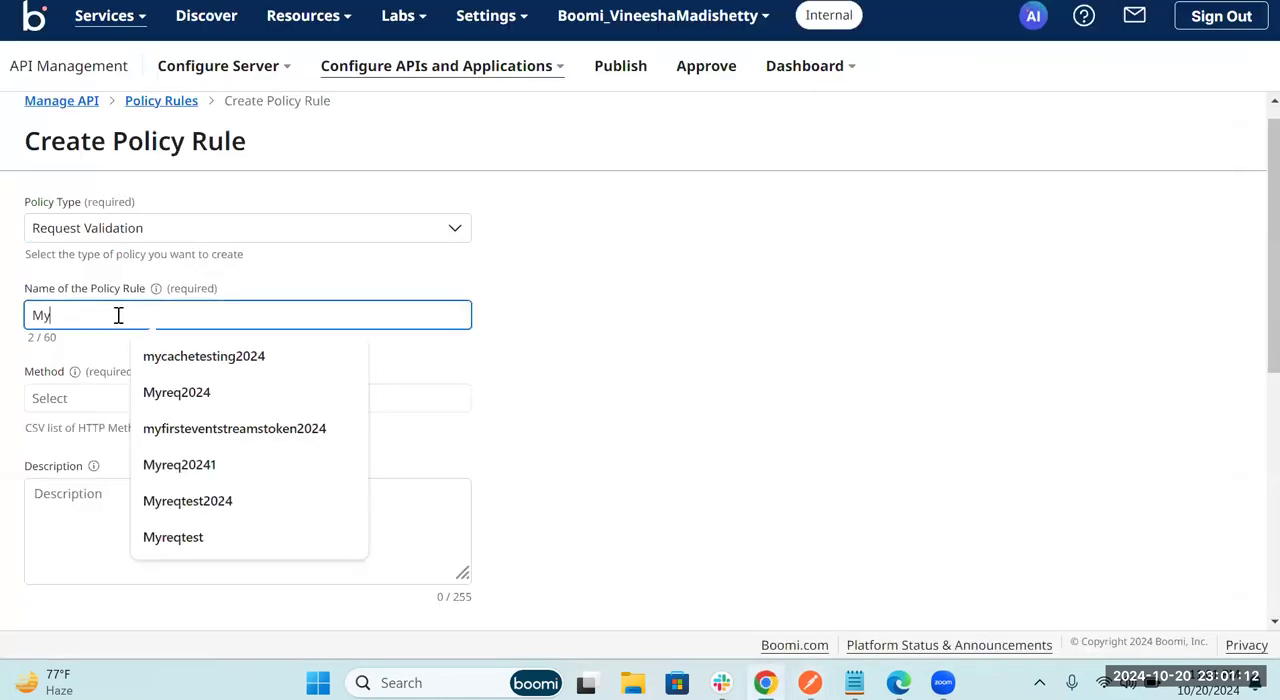
{"action": "type", "text": "requ"}
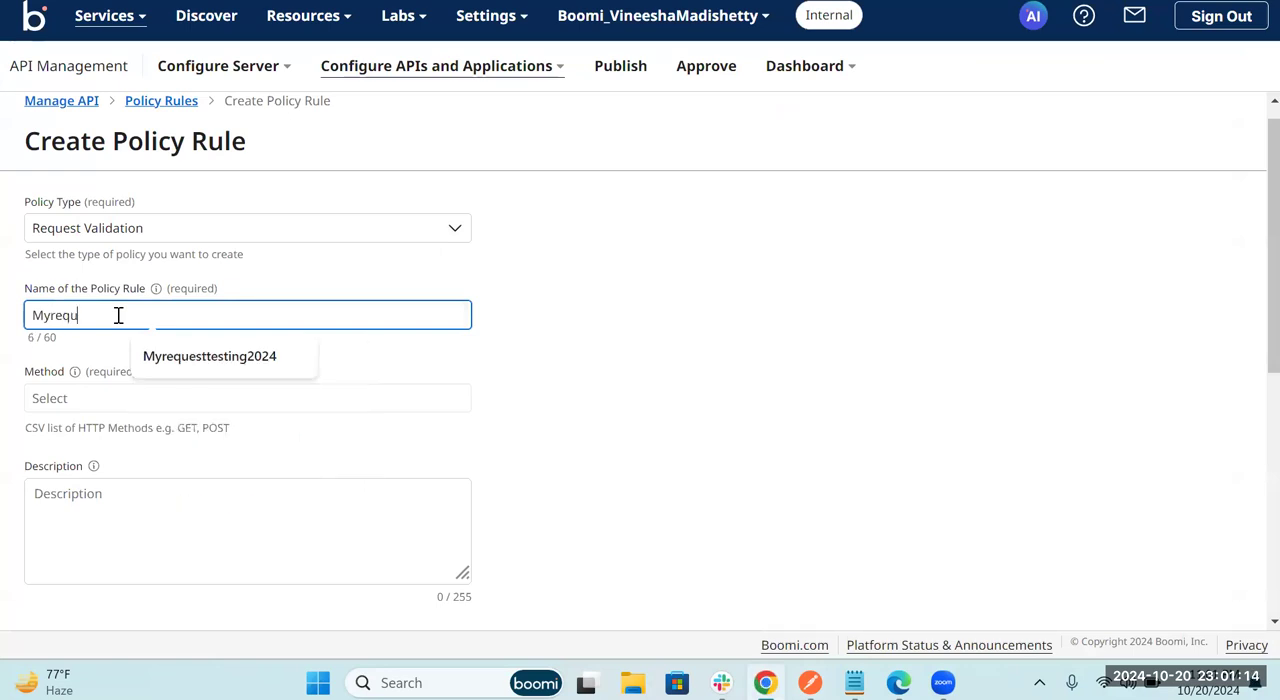
{"action": "type", "text": "t"}
{"action": "key", "text": "BackSpace"}
{"action": "key", "text": "BackSpace"}
{"action": "type", "text": "test202"}
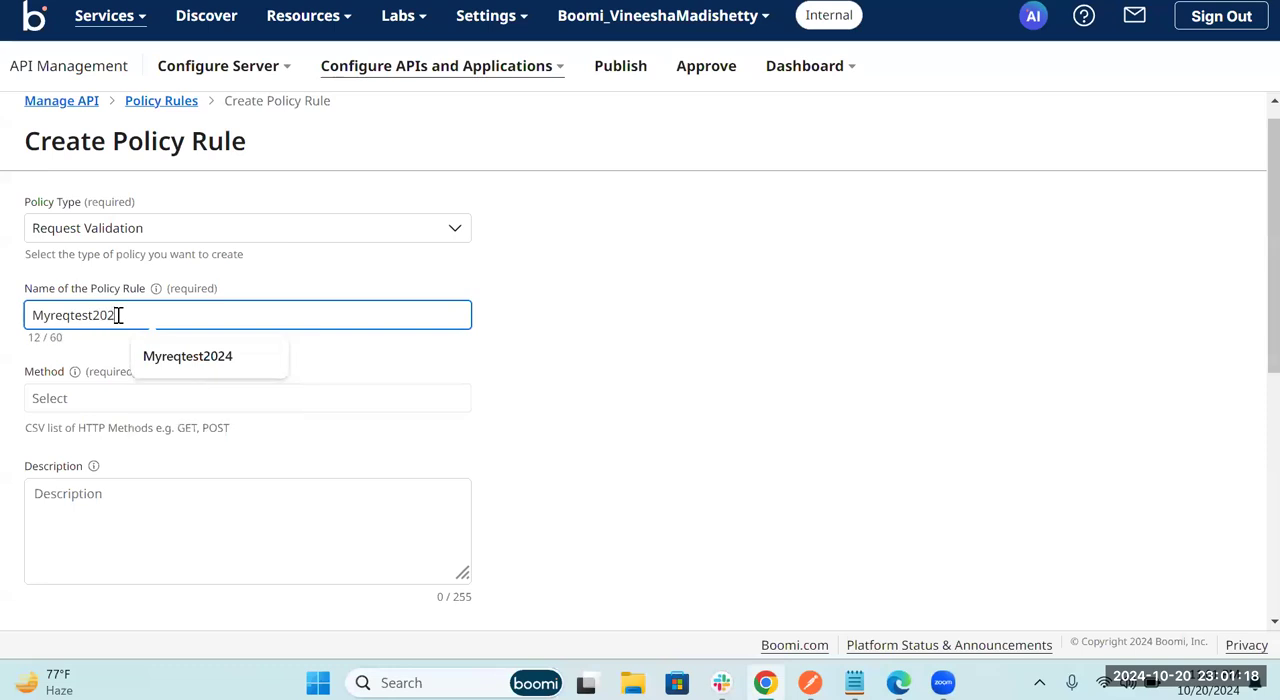
{"action": "type", "text": "41"}
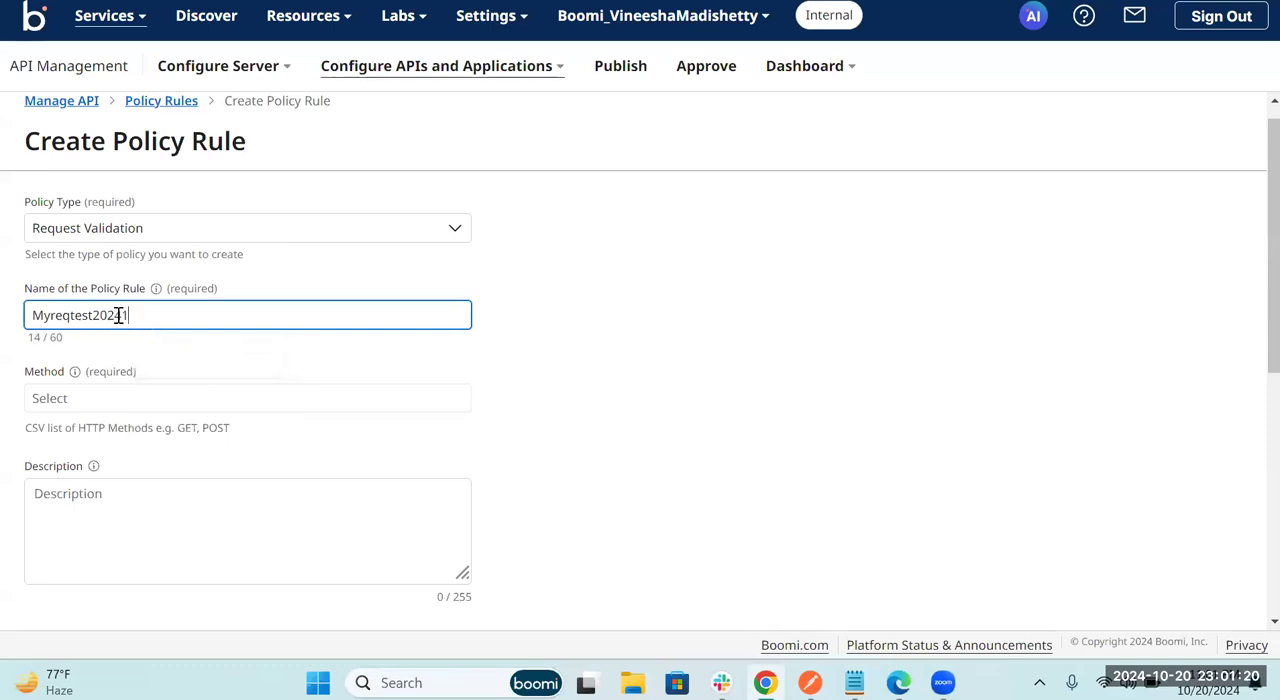
Step: Set the policy rule's HTTP method to POST
{"action": "left_click", "coordinate": [123, 398]}
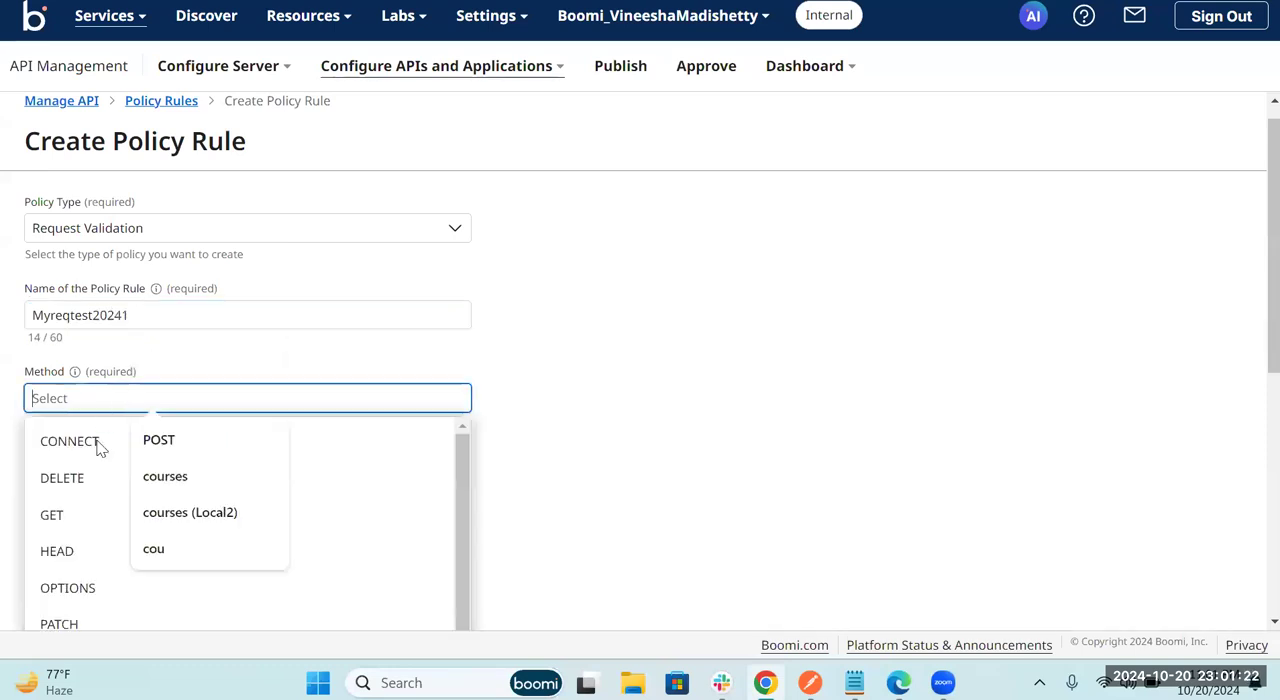
{"action": "scroll", "coordinate": [77, 548], "scroll_direction": "down", "scroll_amount": 2}
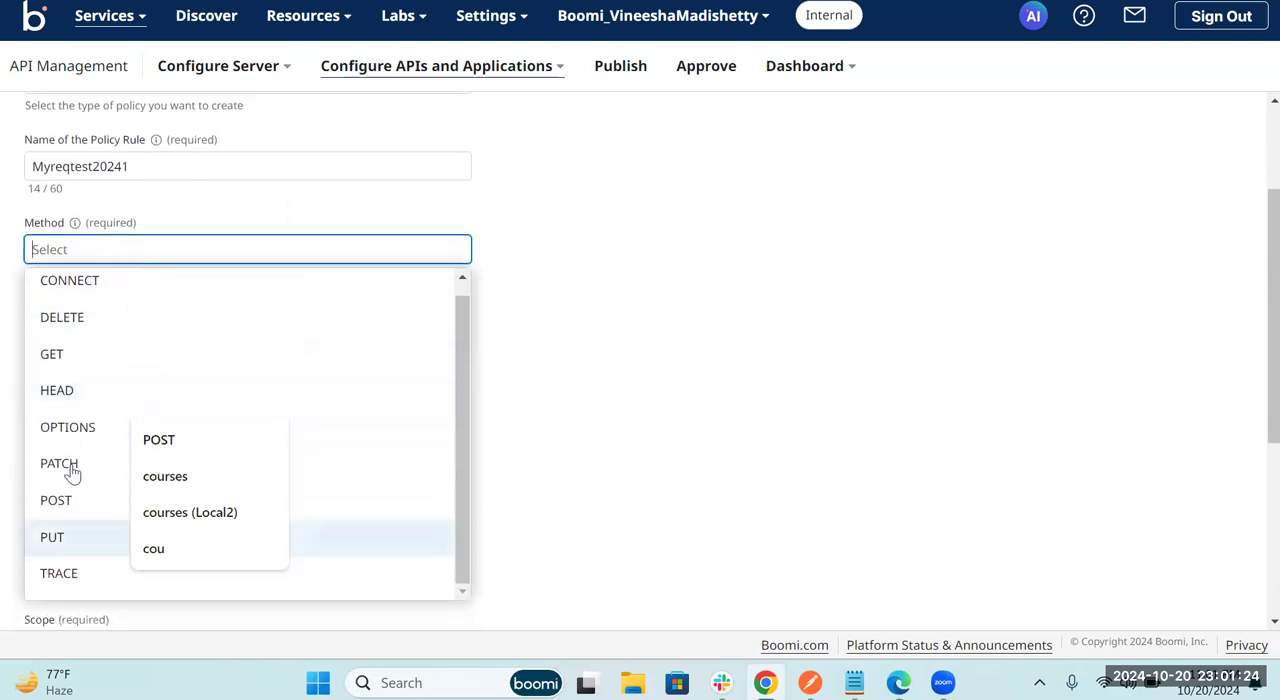
{"action": "left_click", "coordinate": [60, 508]}
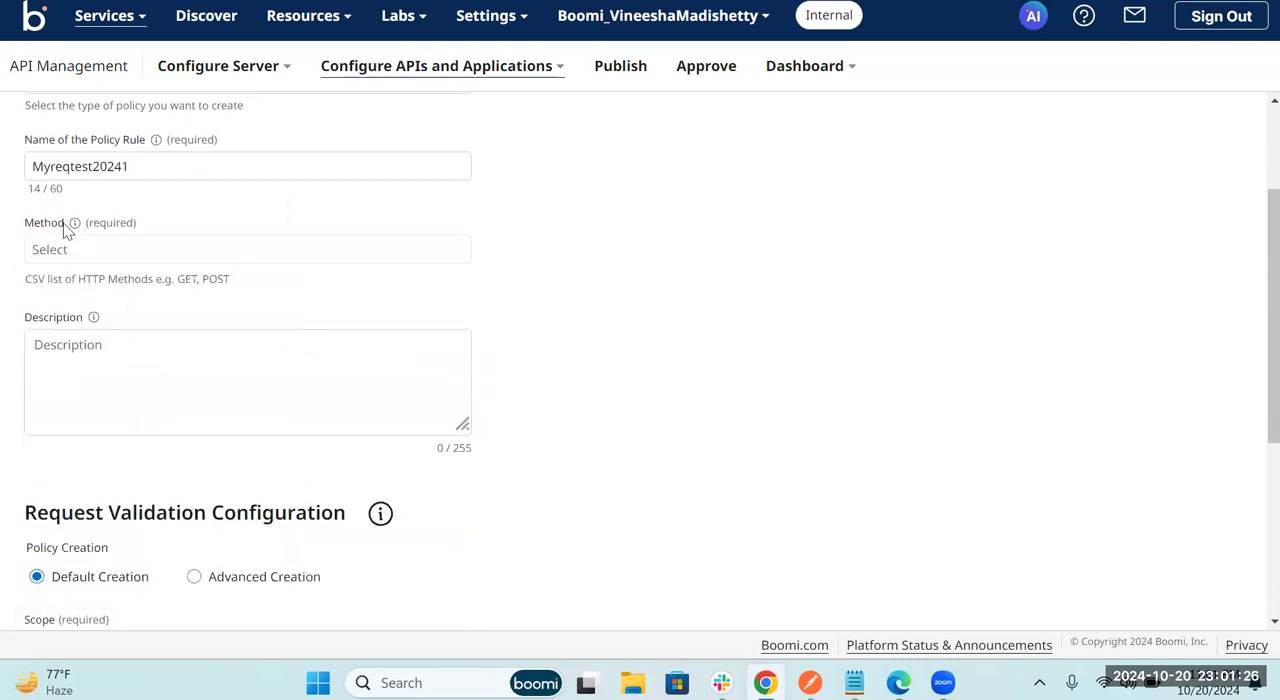
{"action": "left_click", "coordinate": [49, 250]}
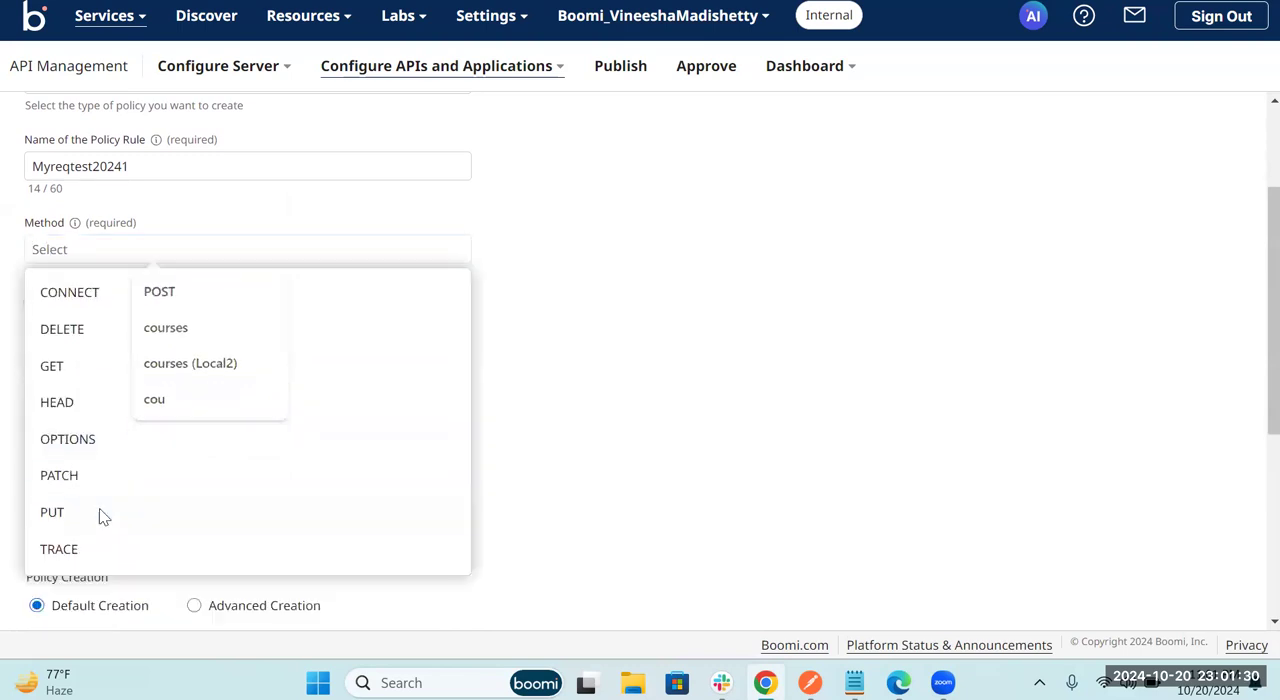
{"action": "left_click", "coordinate": [101, 515]}
Step: Expand Rule - 1 and set its input to {#request.params['courseID']}
{"action": "scroll", "coordinate": [171, 368], "scroll_direction": "down", "scroll_amount": 2}
{"action": "scroll", "coordinate": [171, 368], "scroll_direction": "down", "scroll_amount": 2}
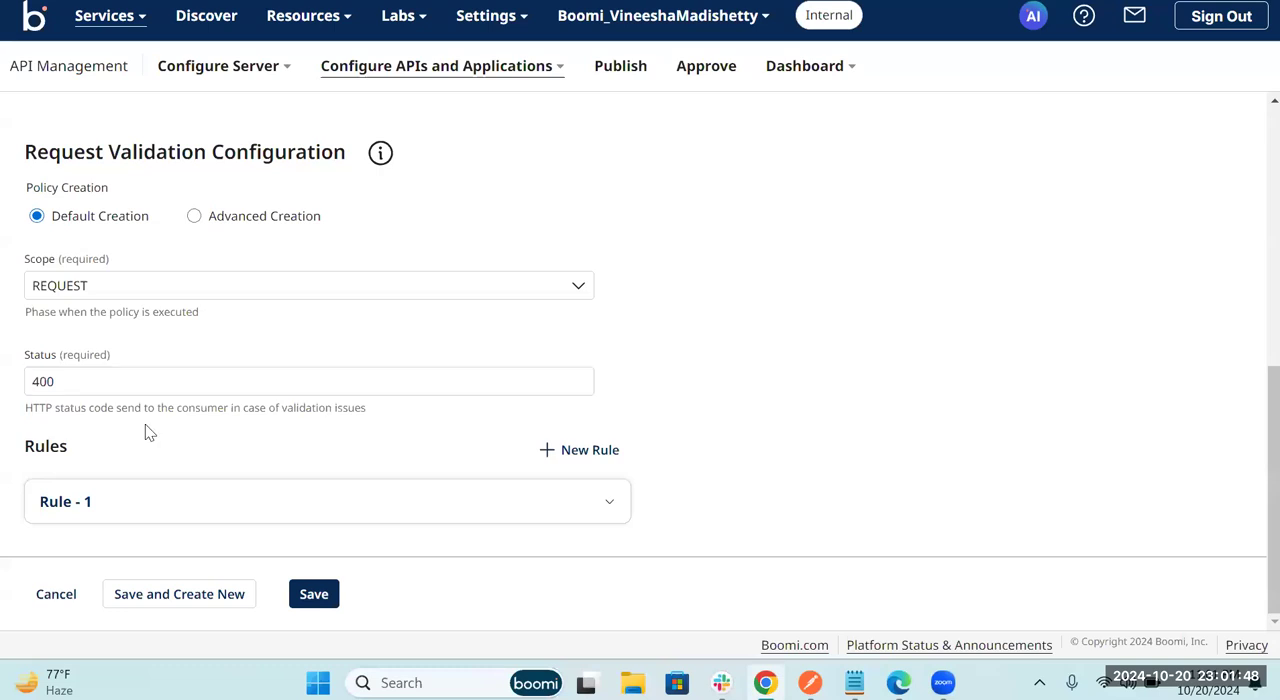
{"action": "left_click", "coordinate": [220, 512]}
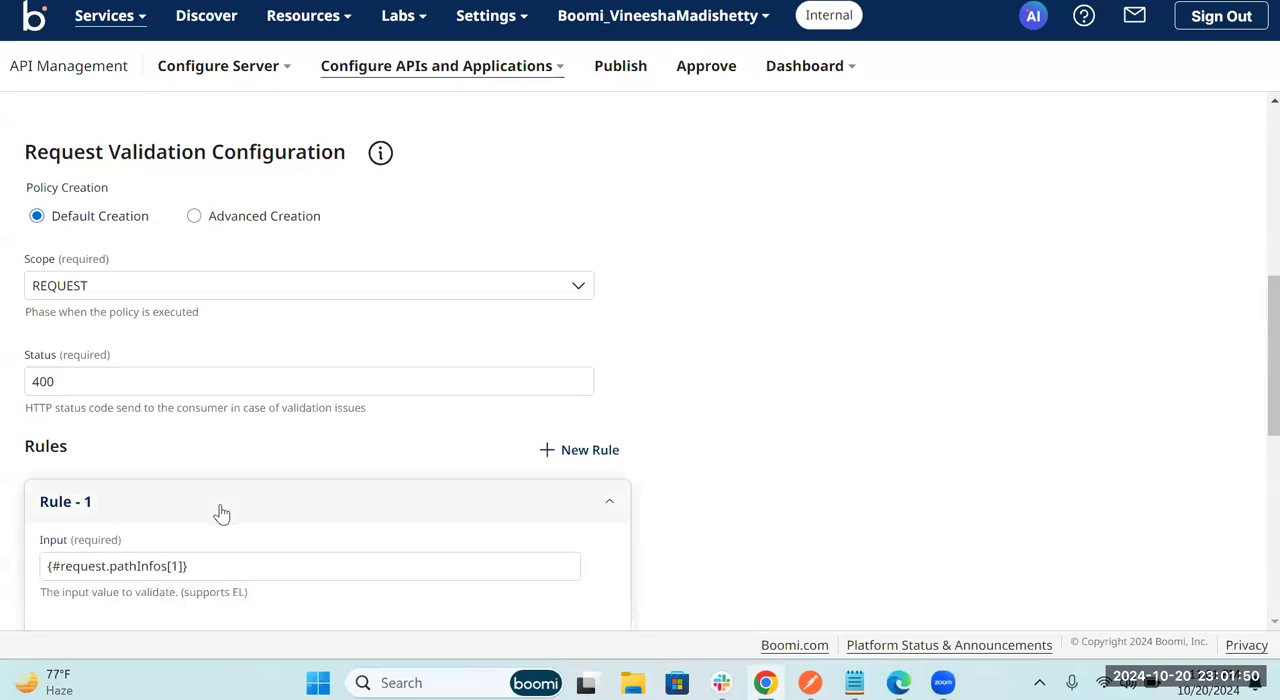
{"action": "scroll", "coordinate": [222, 510], "scroll_direction": "down", "scroll_amount": 2}
{"action": "scroll", "coordinate": [214, 423], "scroll_direction": "down", "scroll_amount": 1}
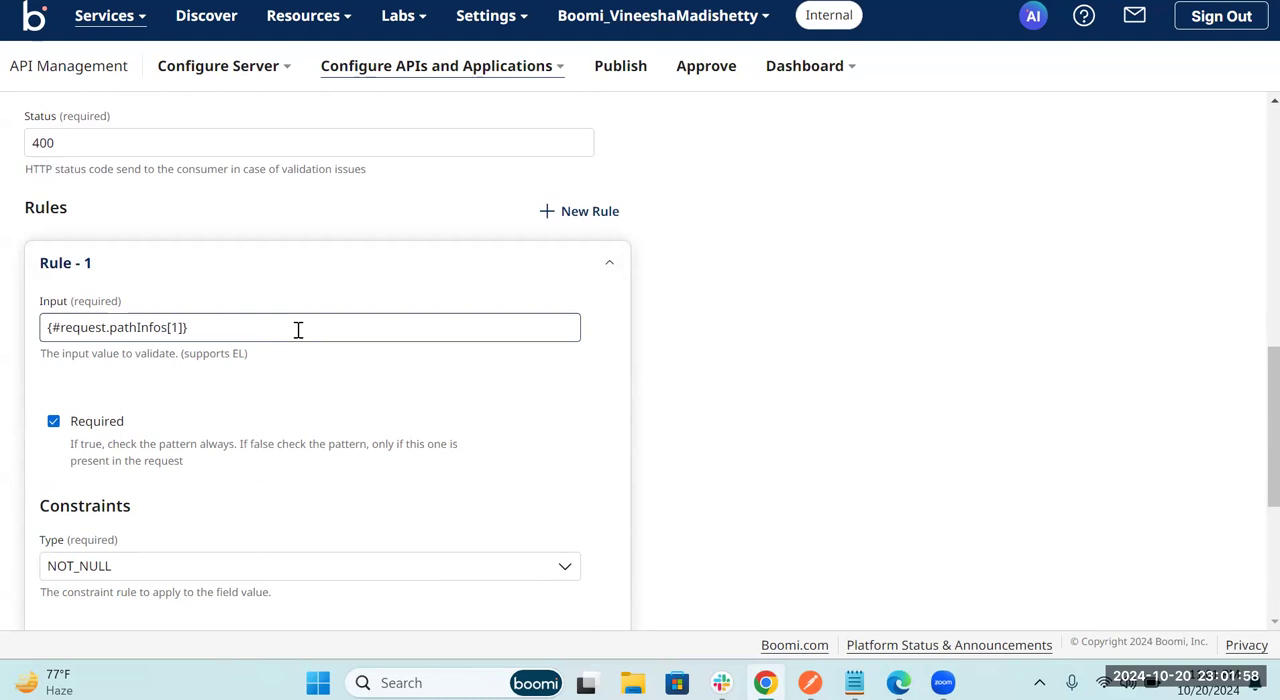
{"action": "left_click", "coordinate": [226, 331]}
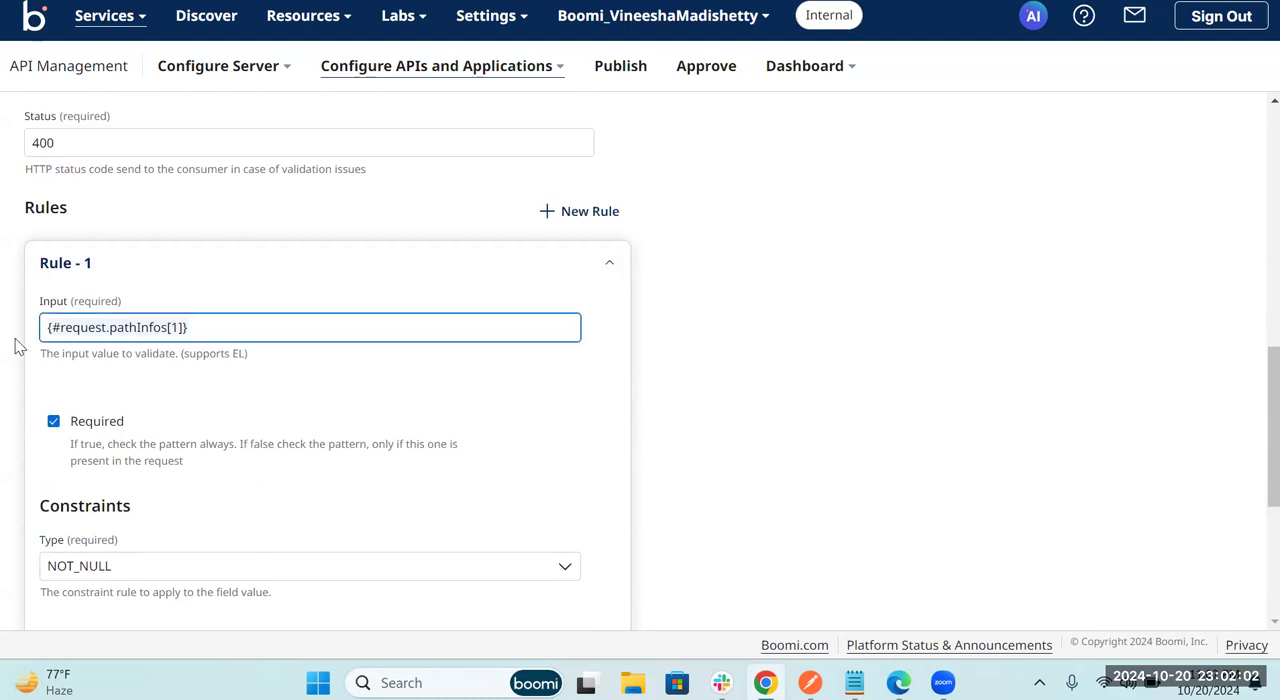
{"action": "key", "text": "ctrl+a"}
{"action": "key", "text": "BackSpace"}
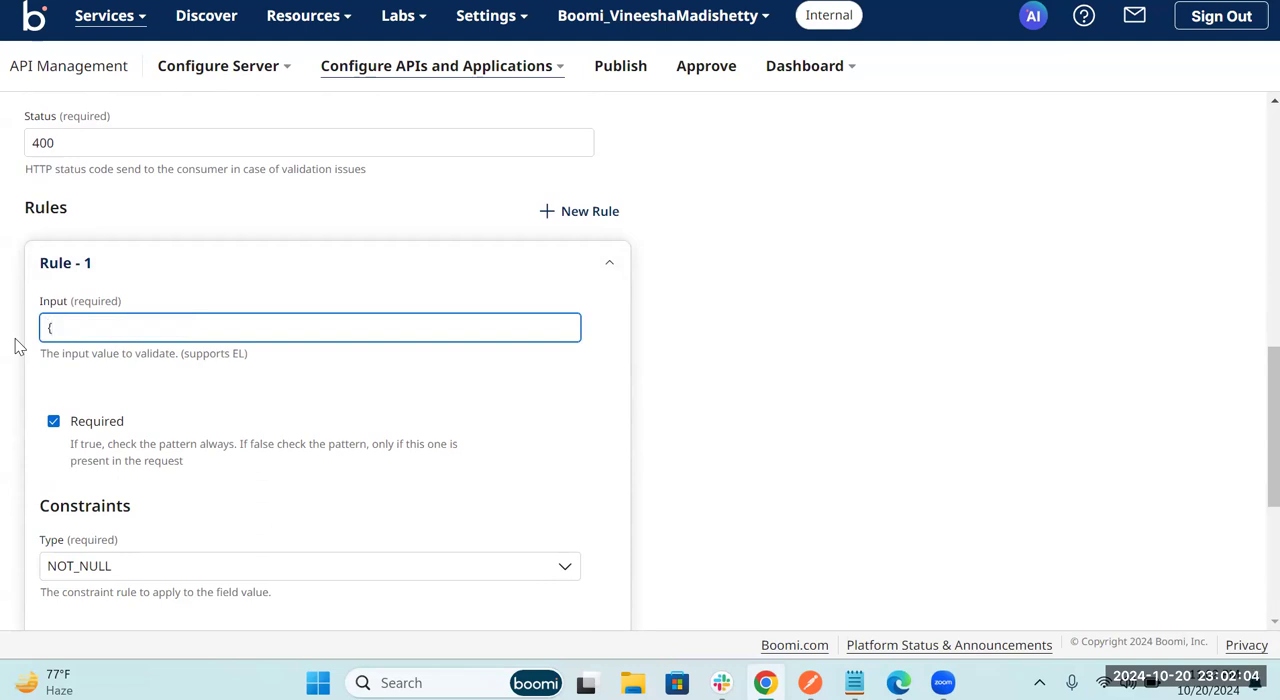
{"action": "type", "text": "{#request.params"}
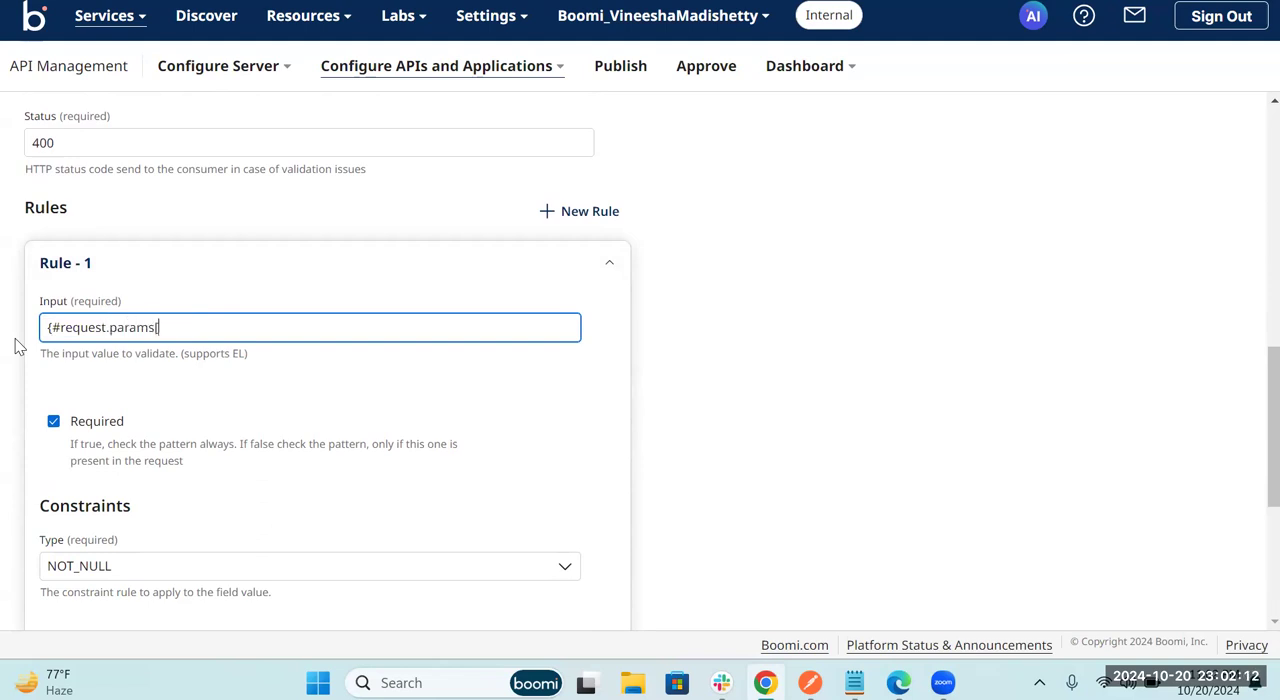
{"action": "type", "text": "['courseO"}
{"action": "type", "text": "D'"}
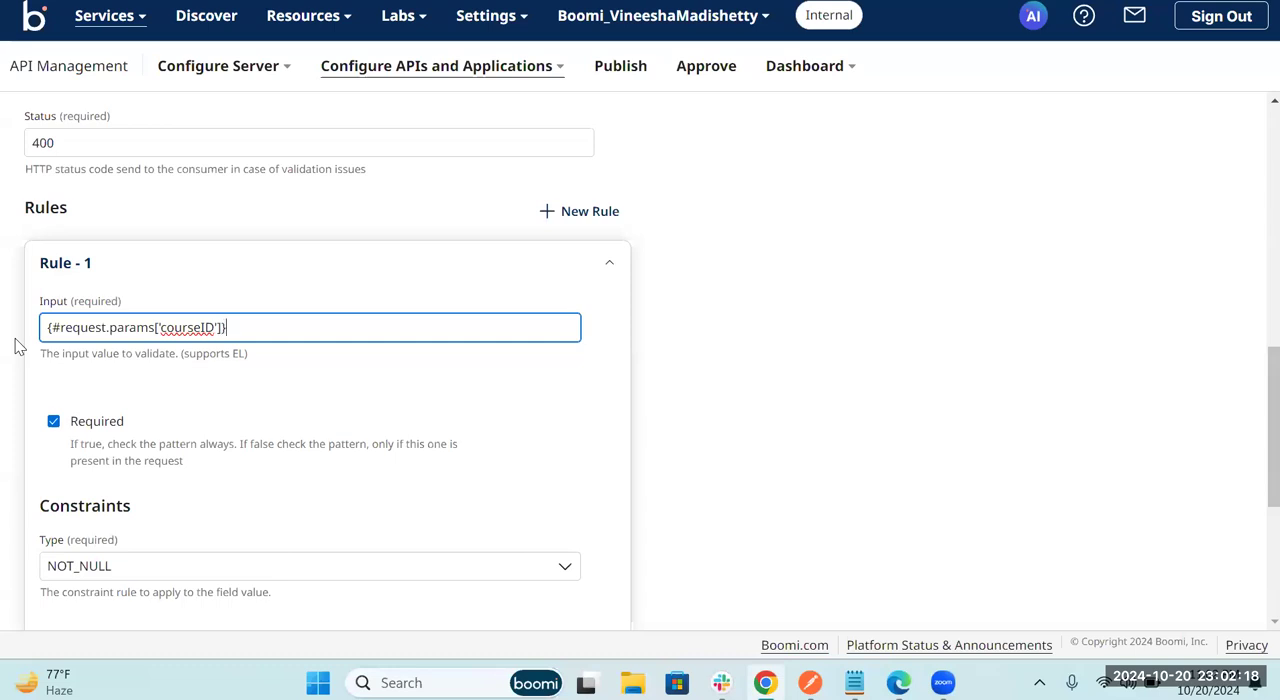
Step: Set the constraint type of Rule - 1 to PATTERN
{"action": "scroll", "coordinate": [15, 340], "scroll_direction": "down", "scroll_amount": 2}
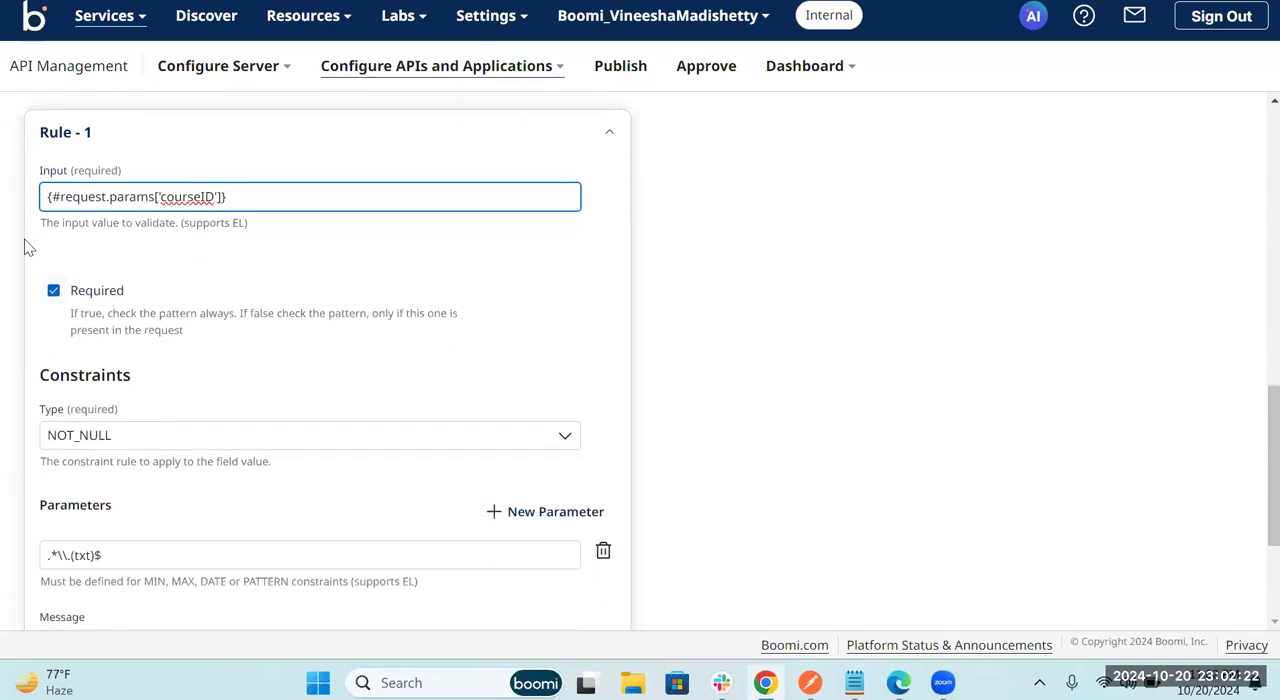
{"action": "scroll", "coordinate": [140, 390], "scroll_direction": "down", "scroll_amount": 1}
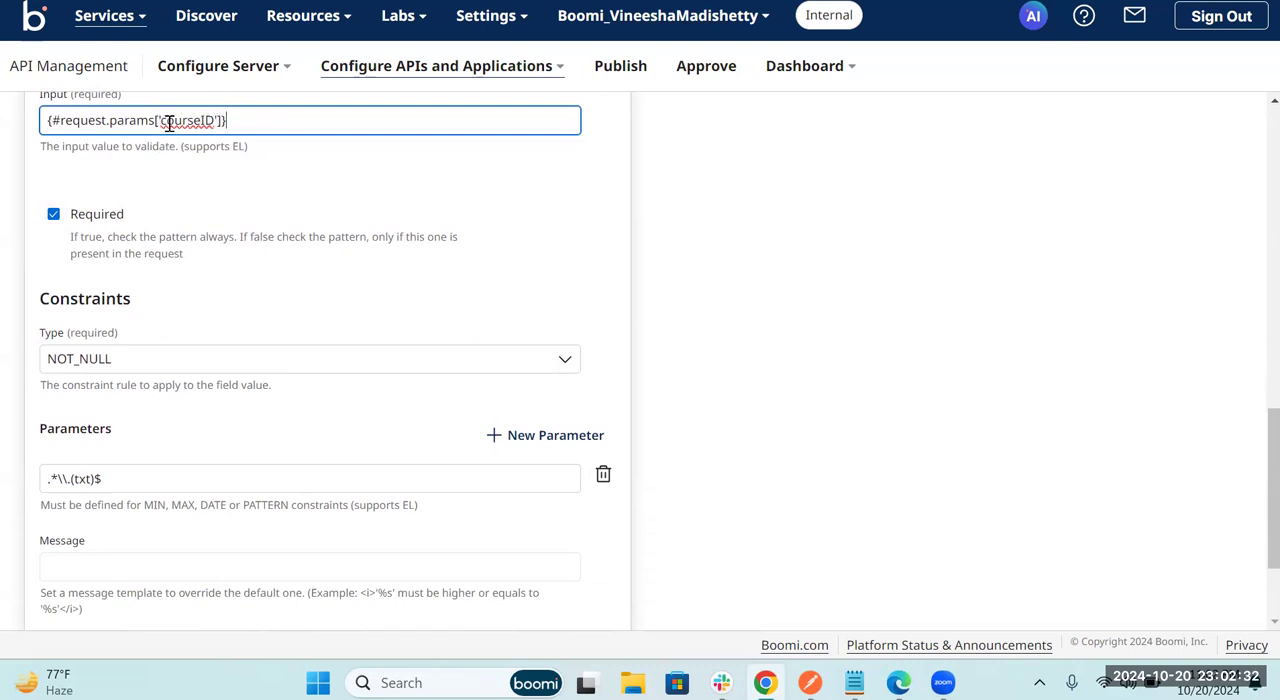
{"action": "left_click", "coordinate": [566, 366]}
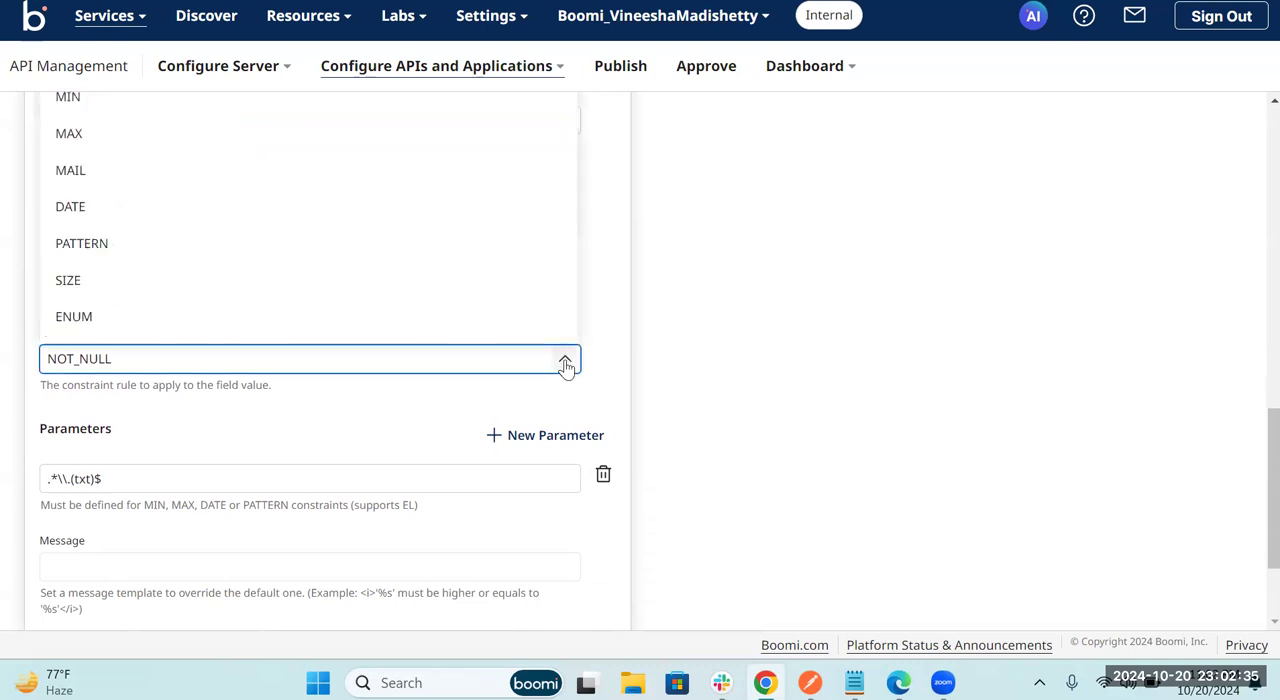
{"action": "left_click", "coordinate": [131, 244]}
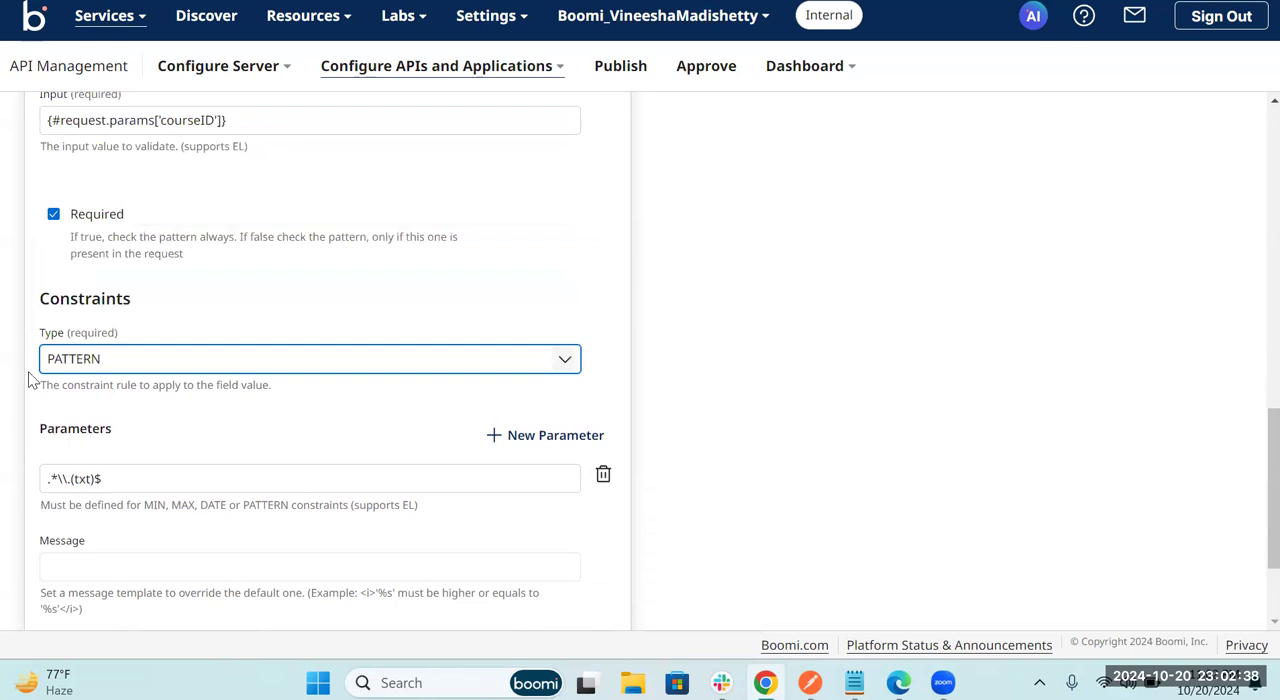
Step: Replace the PATTERN constraint's parameter in Rule - 1 with ^[0-9]+$
{"action": "scroll", "coordinate": [165, 470], "scroll_direction": "down", "scroll_amount": 1}
{"action": "left_click", "coordinate": [124, 404]}
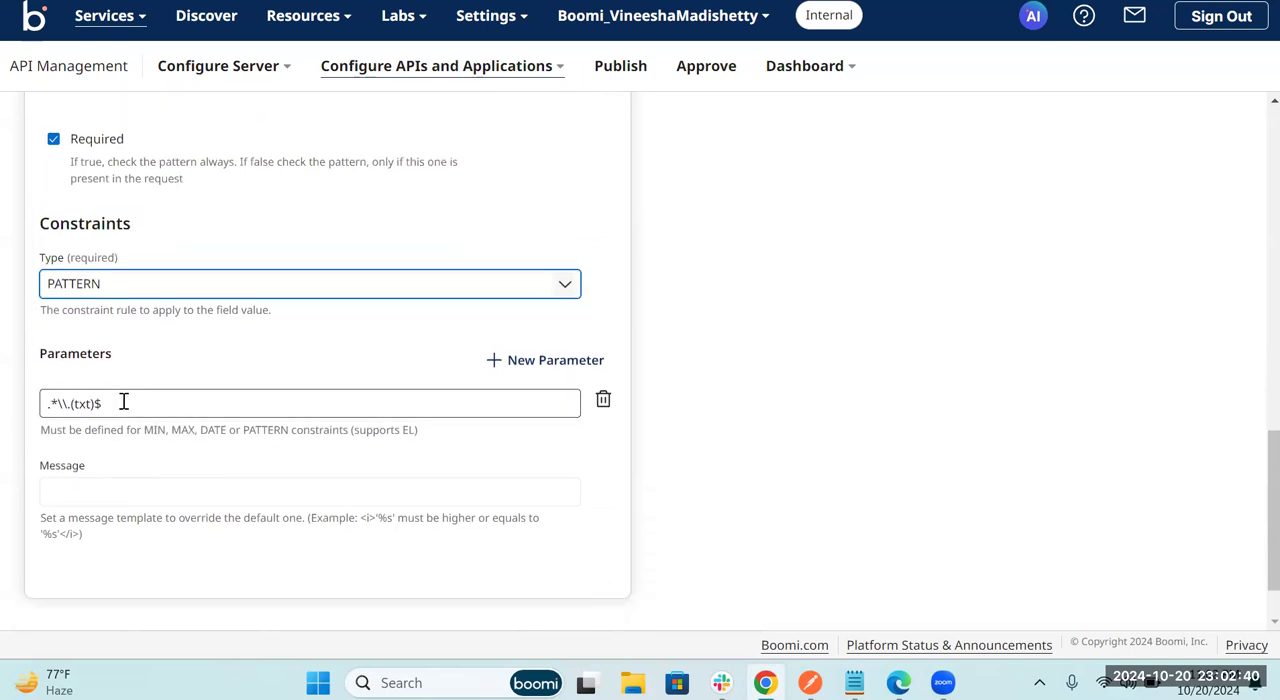
{"action": "key", "text": "BackSpace"}
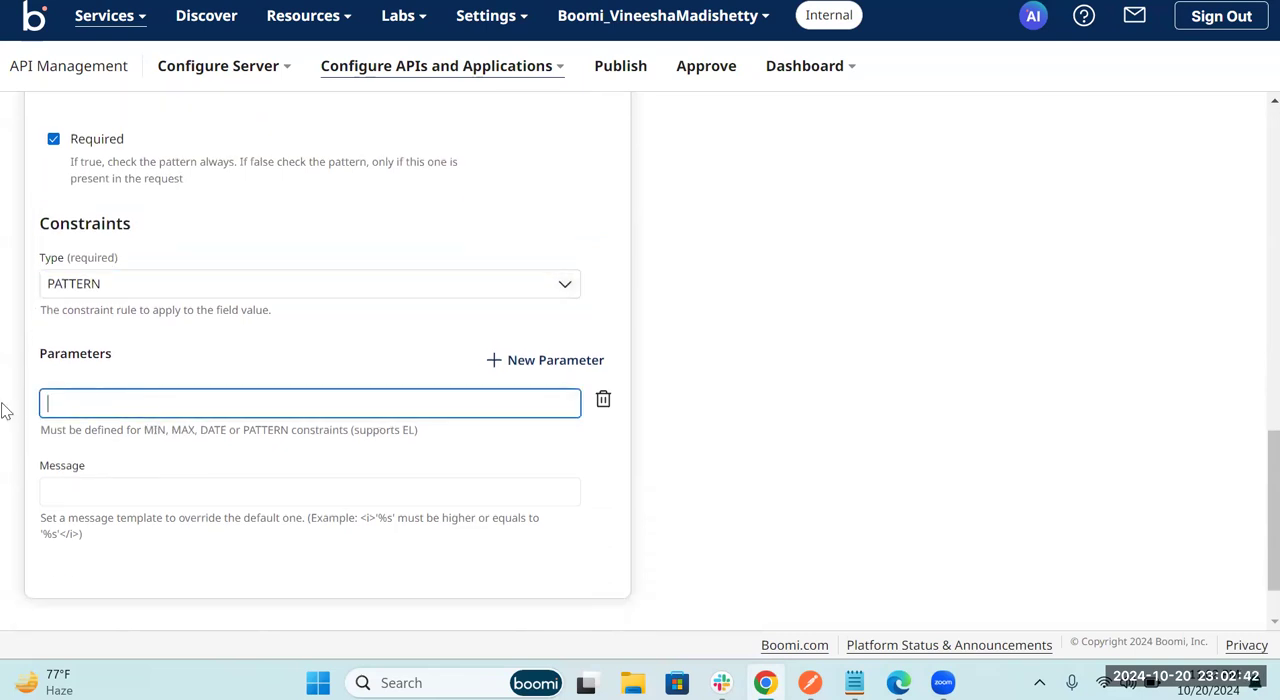
{"action": "scroll", "coordinate": [217, 354], "scroll_direction": "up", "scroll_amount": 1}
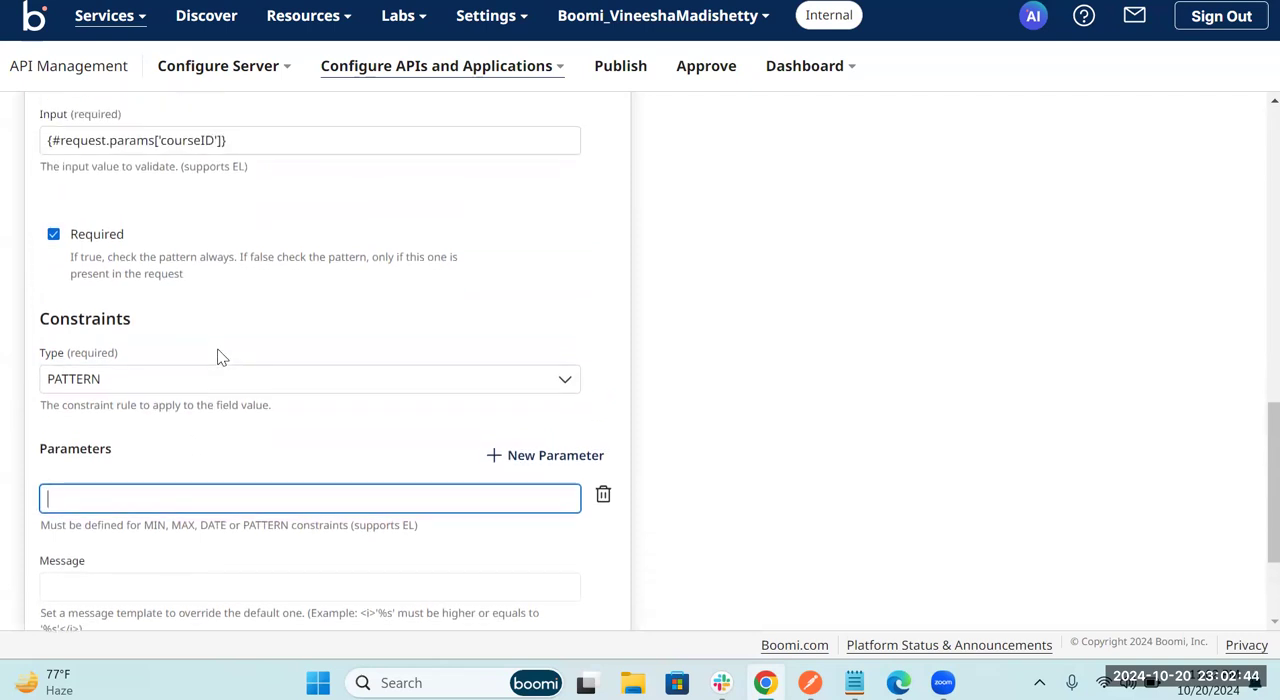
{"action": "scroll", "coordinate": [200, 406], "scroll_direction": "down", "scroll_amount": 1}
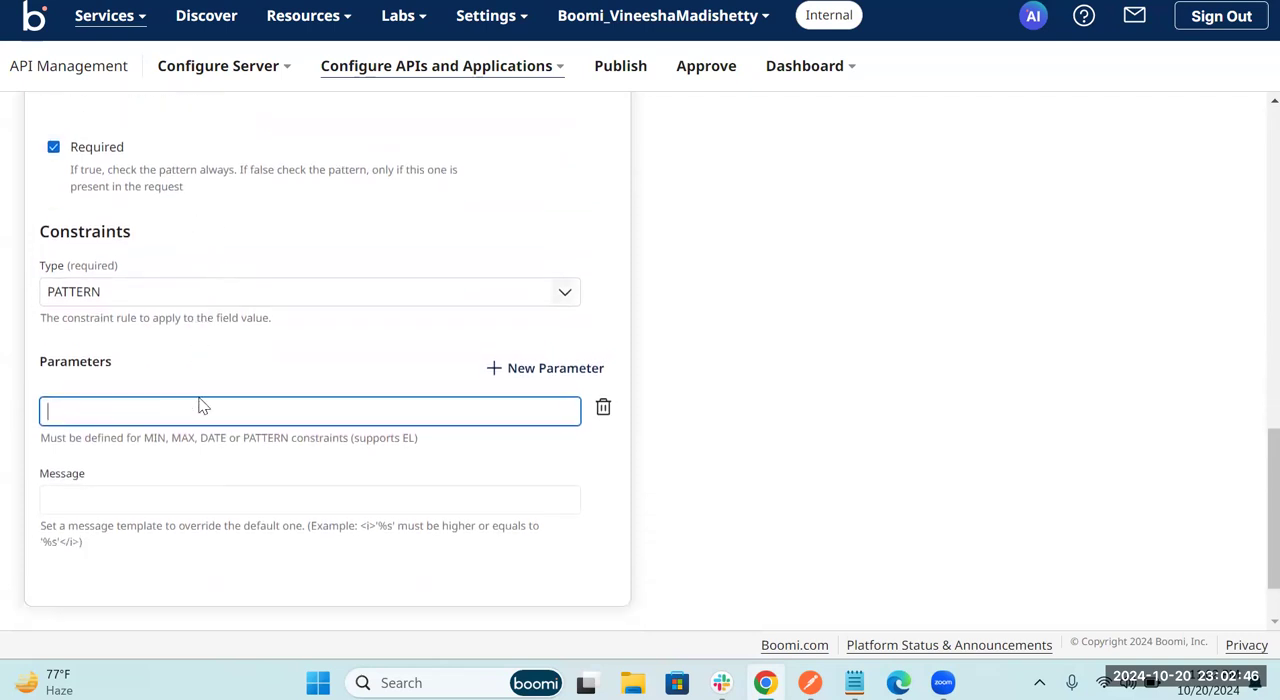
{"action": "left_click", "coordinate": [148, 411]}
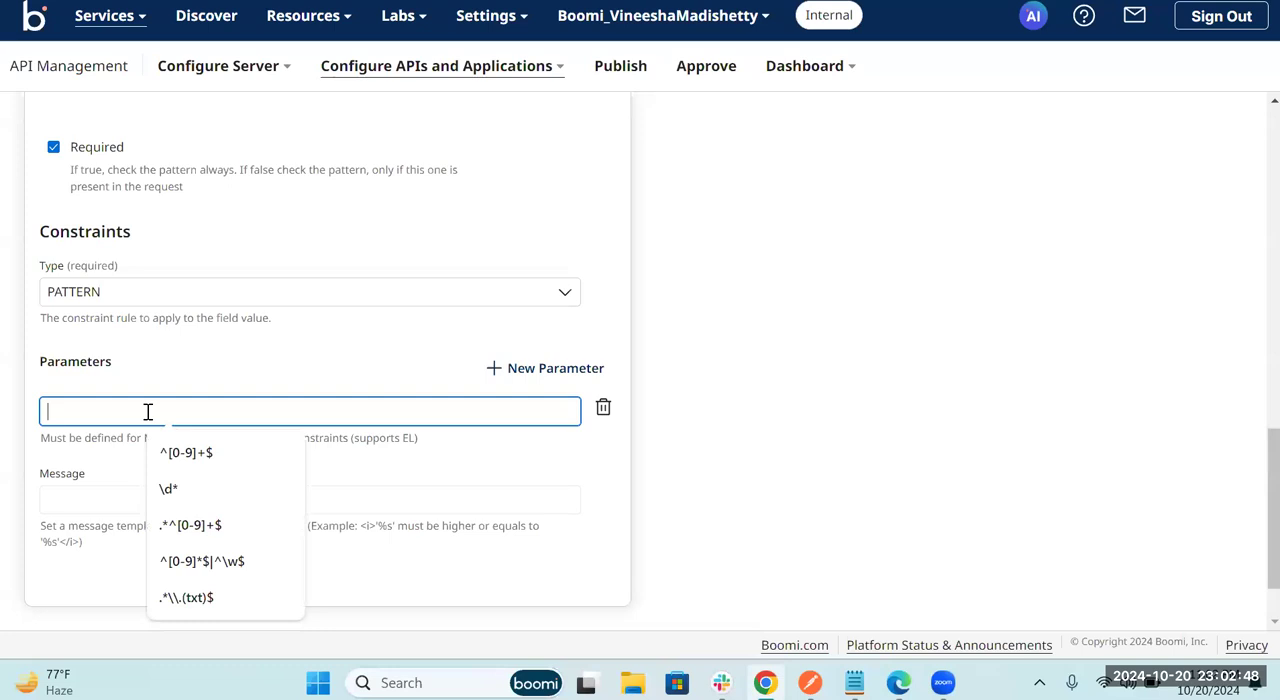
{"action": "left_click", "coordinate": [211, 459]}
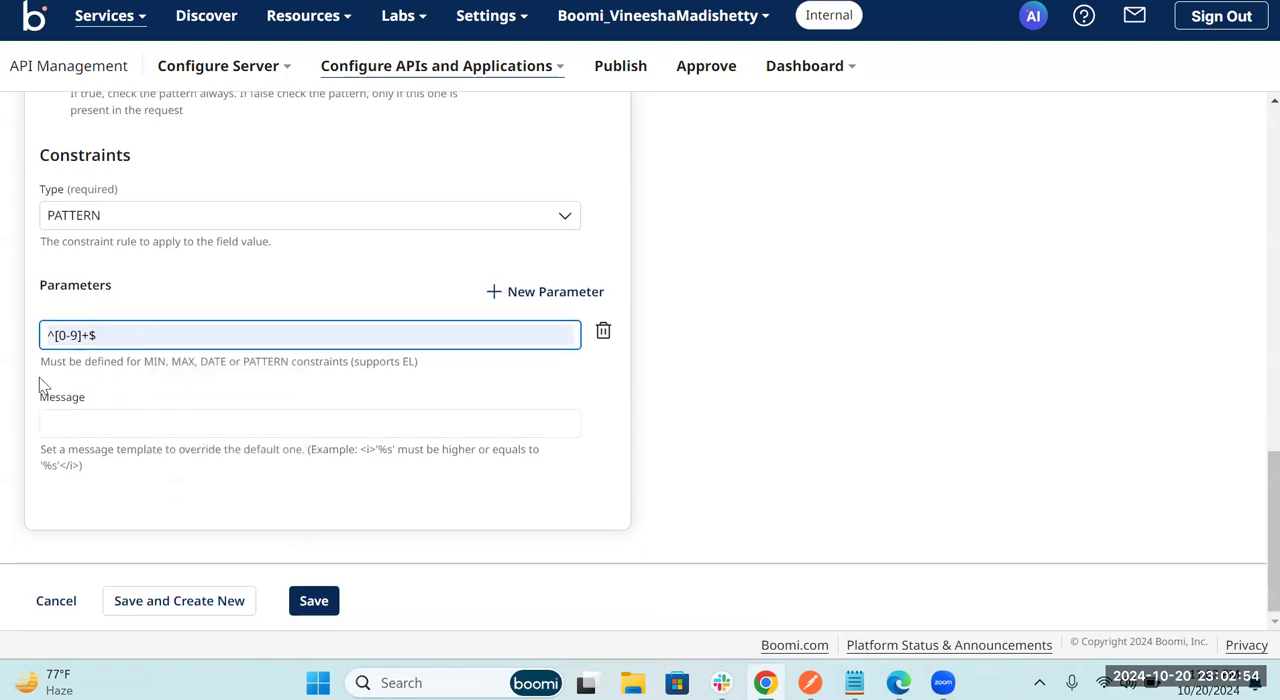
Step: Set the constraint message to "Please enter the valid courseID and retry hitting the API." and save the policy rule
{"action": "left_click", "coordinate": [133, 418]}
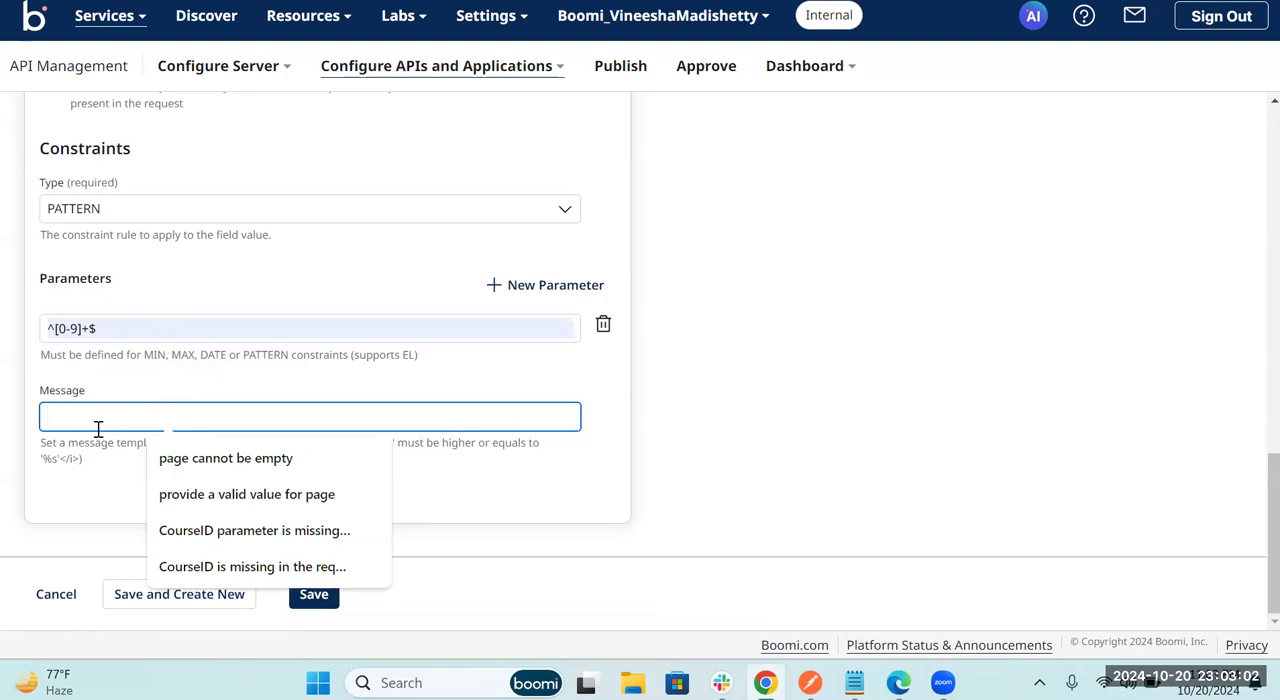
{"action": "key", "text": "alt+Tab"}
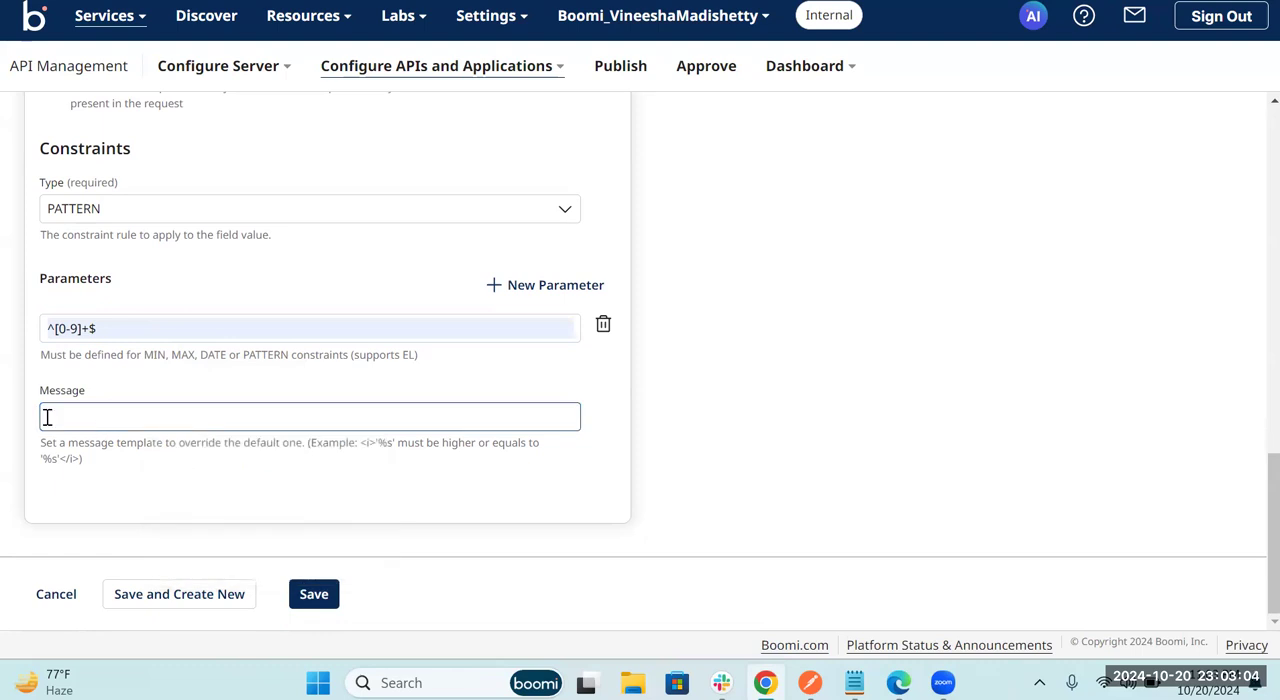
{"action": "left_click", "coordinate": [158, 418]}
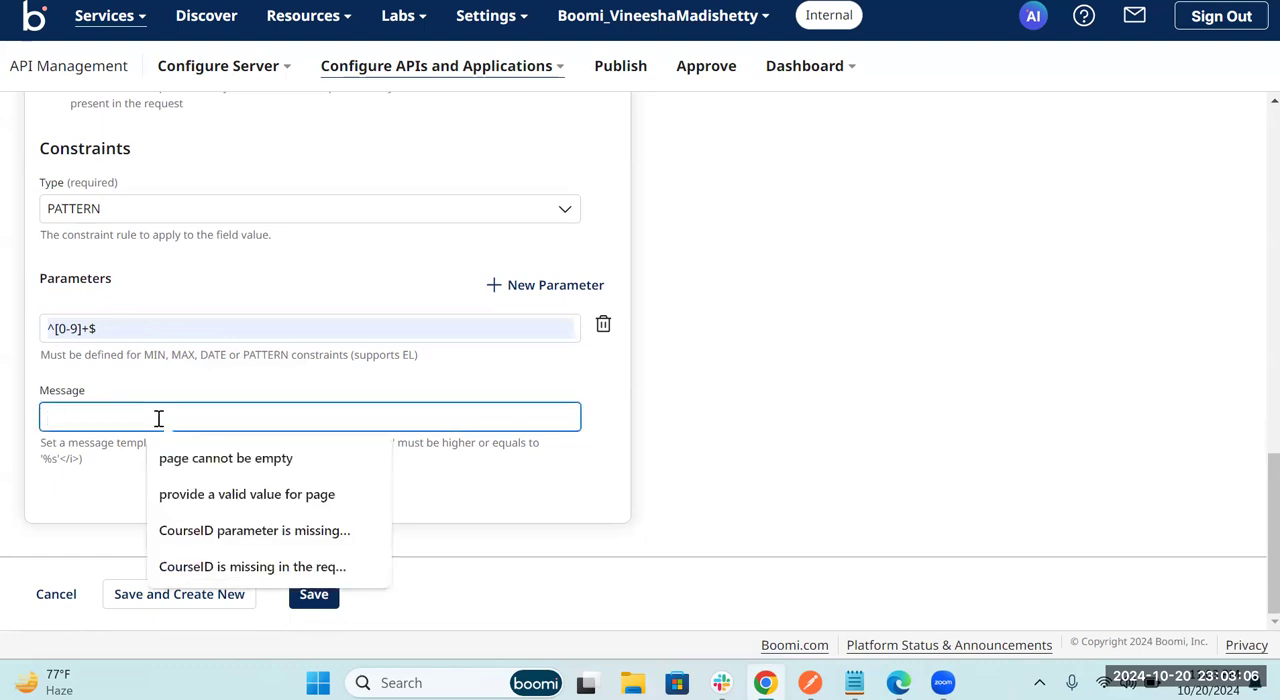
{"action": "type", "text": "C"}
{"action": "key", "text": "BackSpace"}
{"action": "type", "text": "Please enter"}
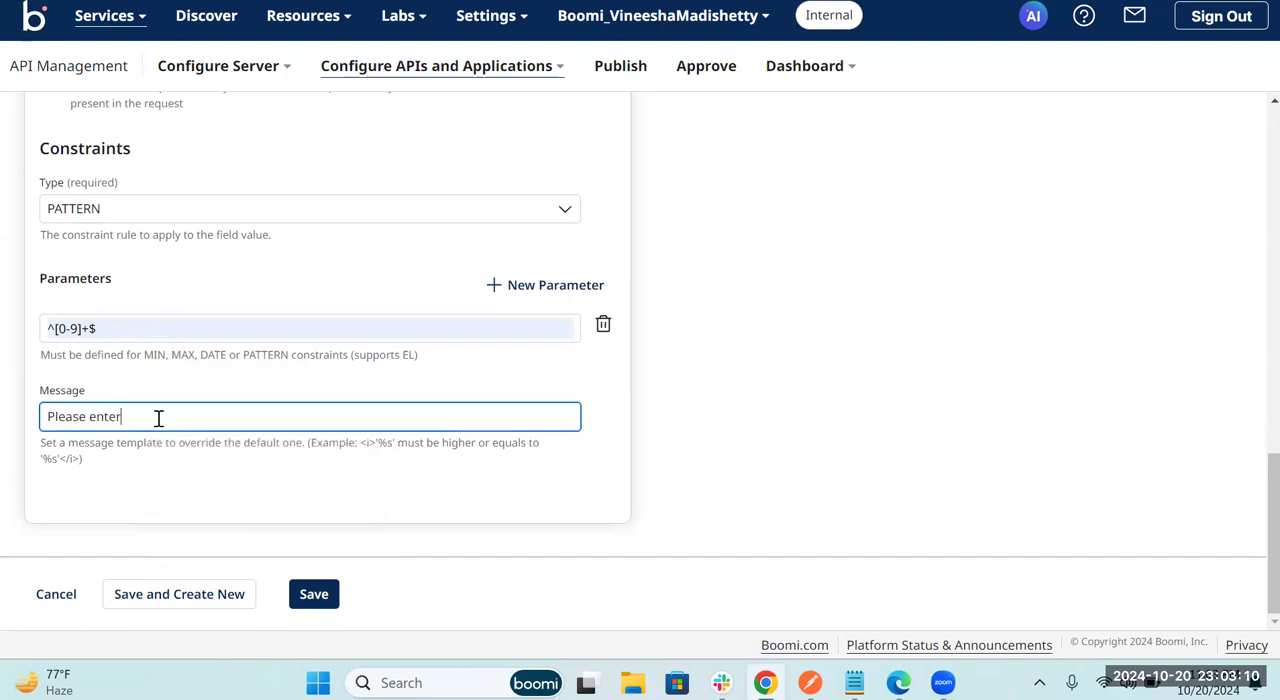
{"action": "key", "text": "BackSpace"}
{"action": "type", "text": "ent"}
{"action": "type", "text": "er the cour"}
{"action": "type", "text": "seID and"}
{"action": "type", "text": "valid courseID"}
{"action": "left_click", "coordinate": [294, 420]}
{"action": "type", "text": "and retryistst"}
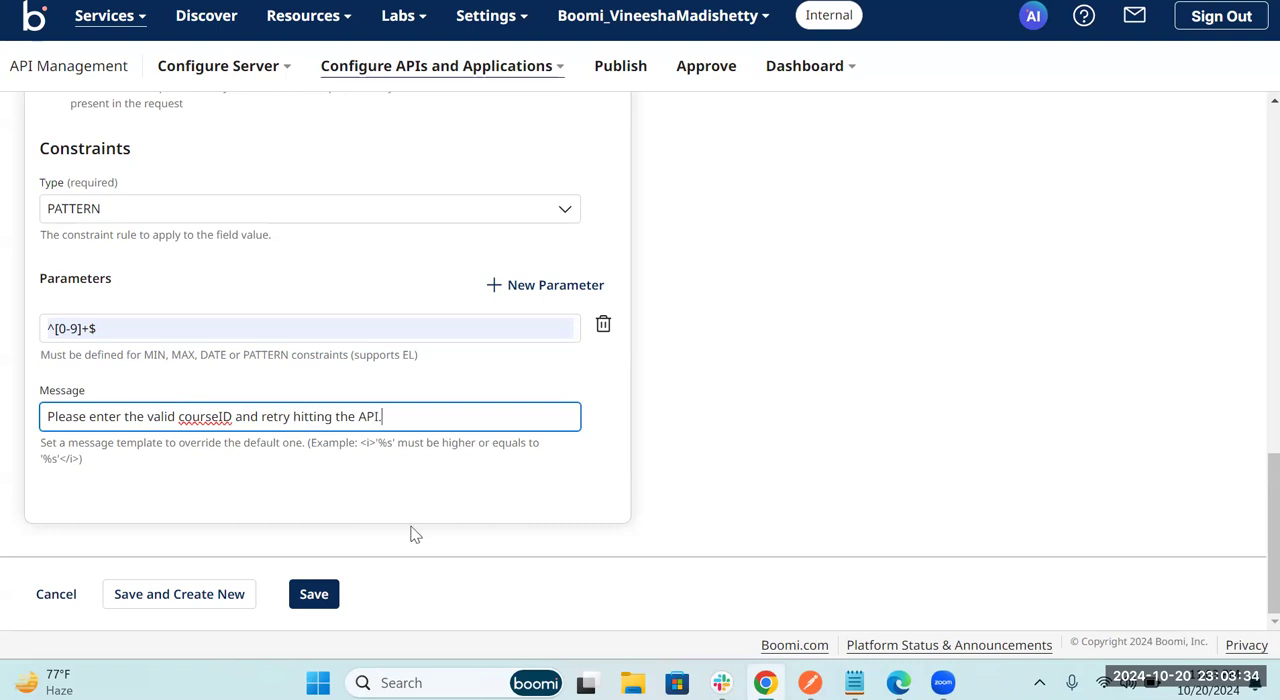
{"action": "left_click", "coordinate": [322, 598]}
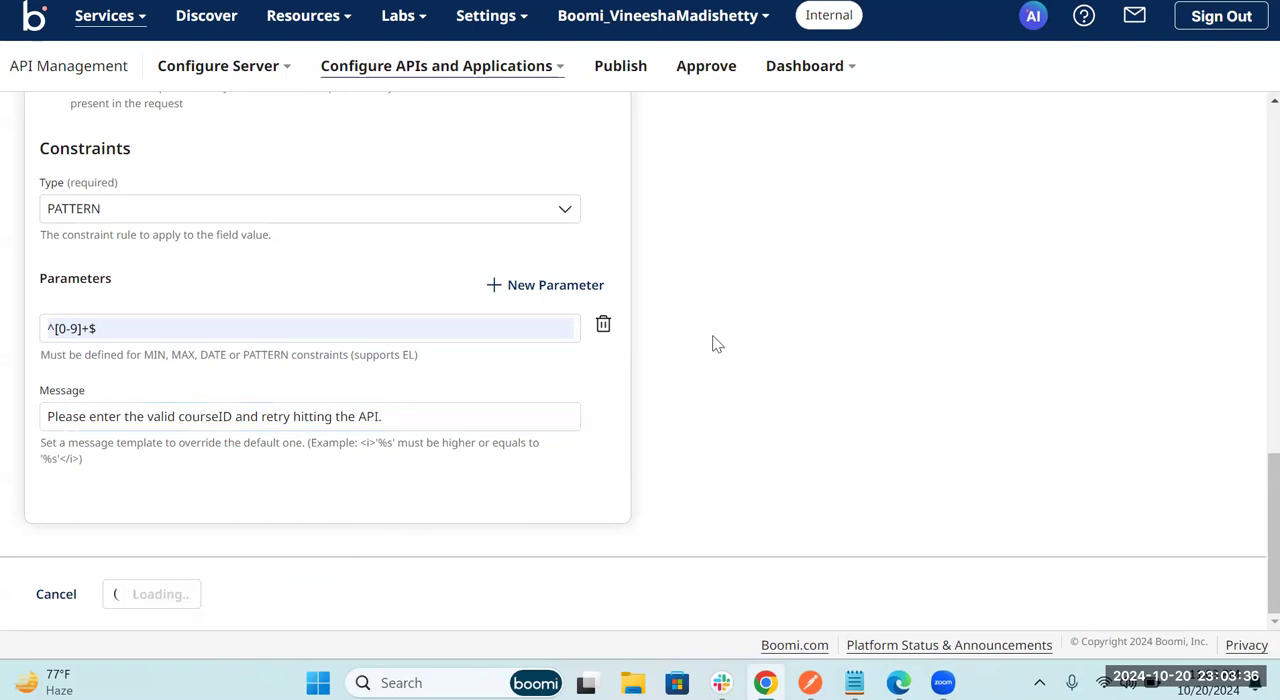
Step: Start adding the Myreqtest20241 policy rule to a deployed API and choose courses (Local2) as the API
{"action": "scroll", "coordinate": [857, 422], "scroll_direction": "down", "scroll_amount": 1}
{"action": "scroll", "coordinate": [855, 416], "scroll_direction": "down", "scroll_amount": 1}
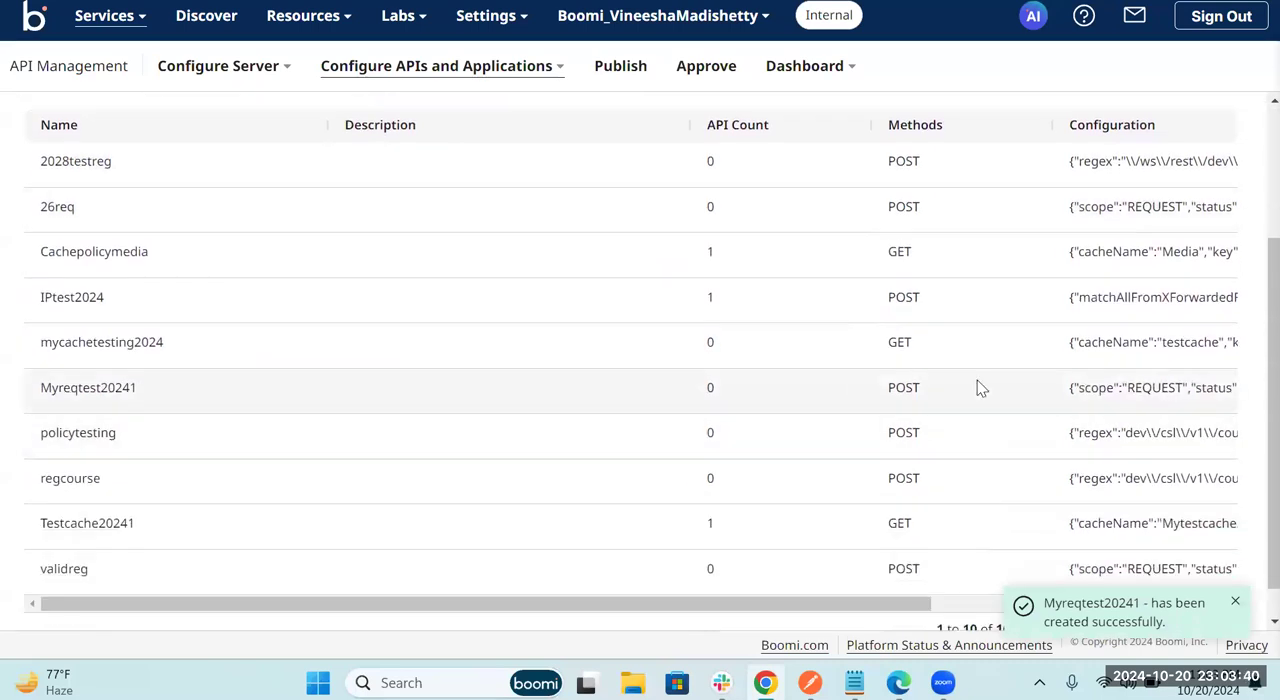
{"action": "scroll", "coordinate": [977, 380], "scroll_direction": "right", "scroll_amount": 4}
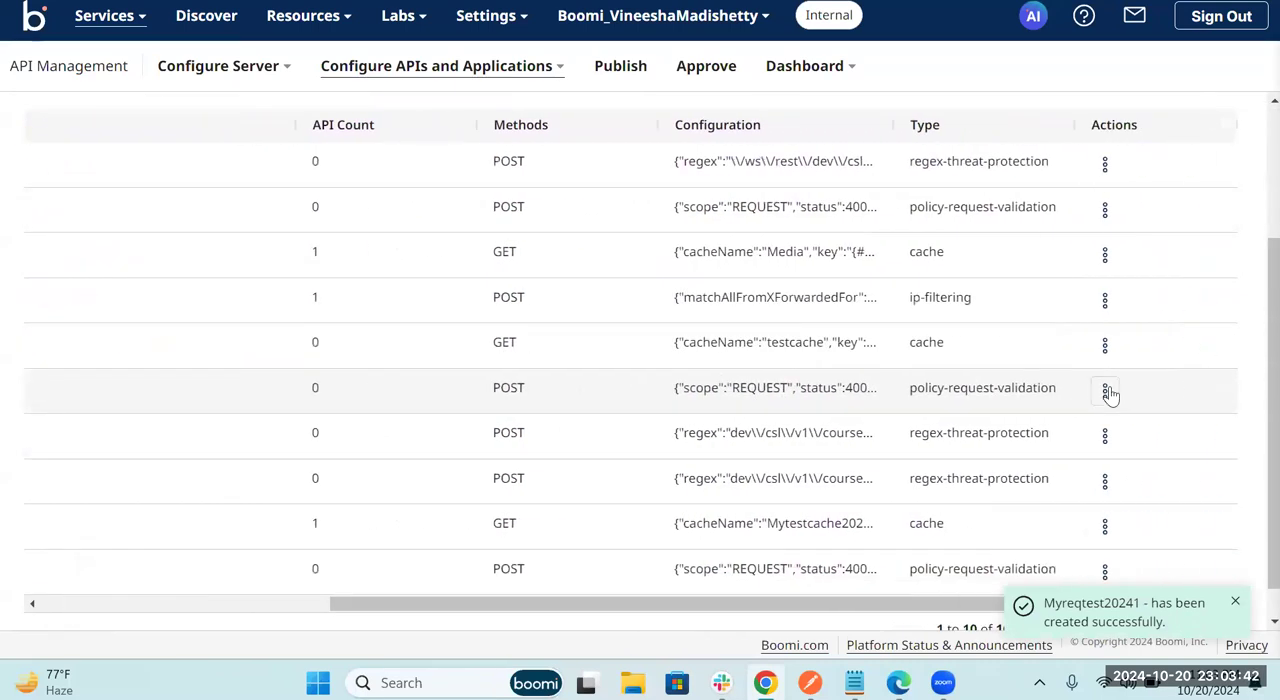
{"action": "left_click", "coordinate": [1106, 391]}
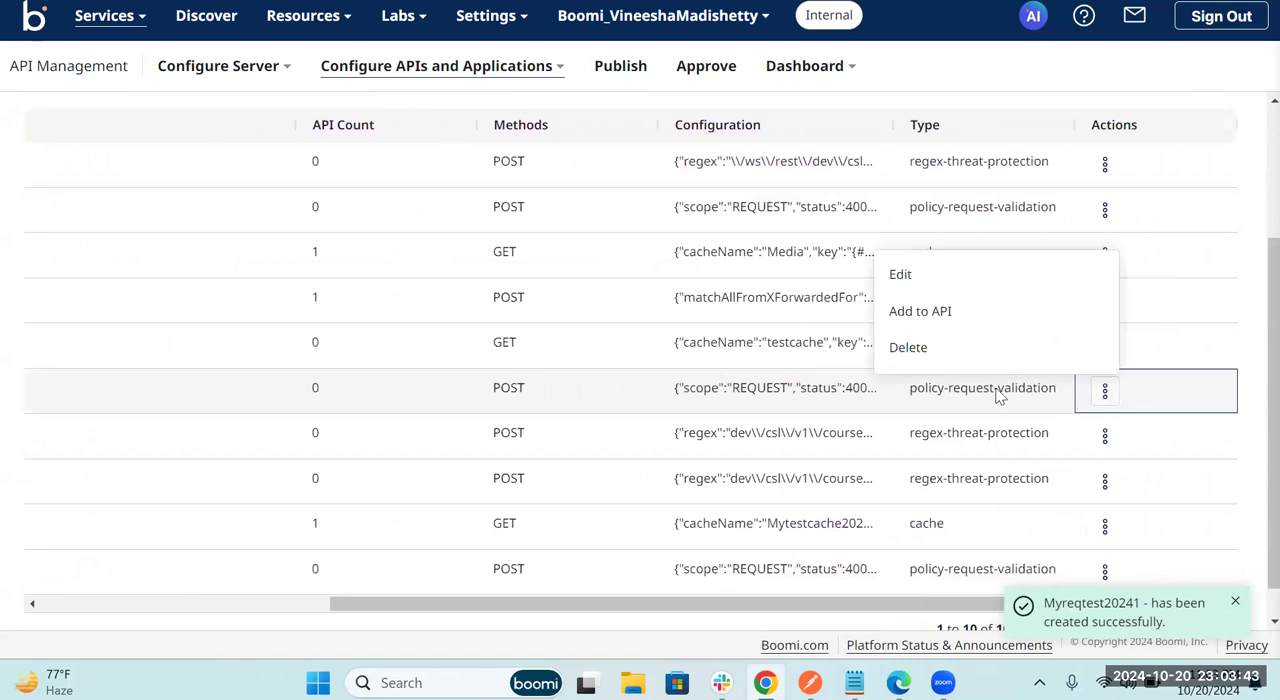
{"action": "left_click", "coordinate": [893, 315]}
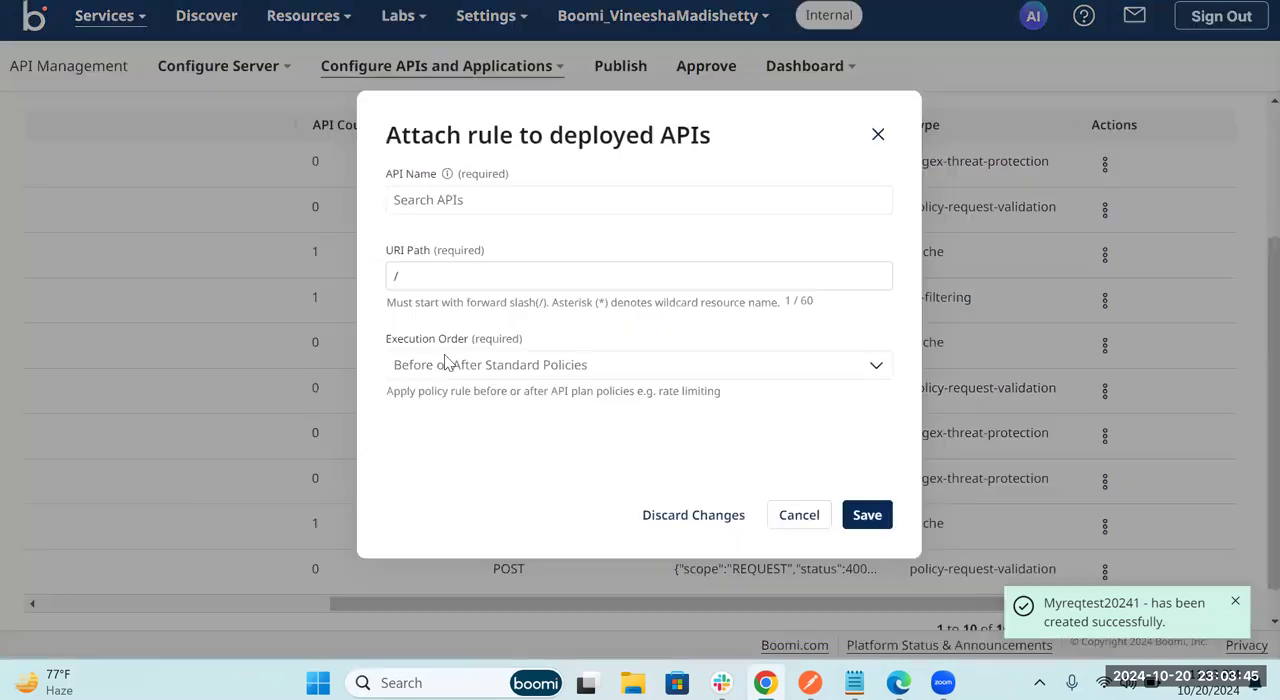
{"action": "left_click", "coordinate": [420, 200]}
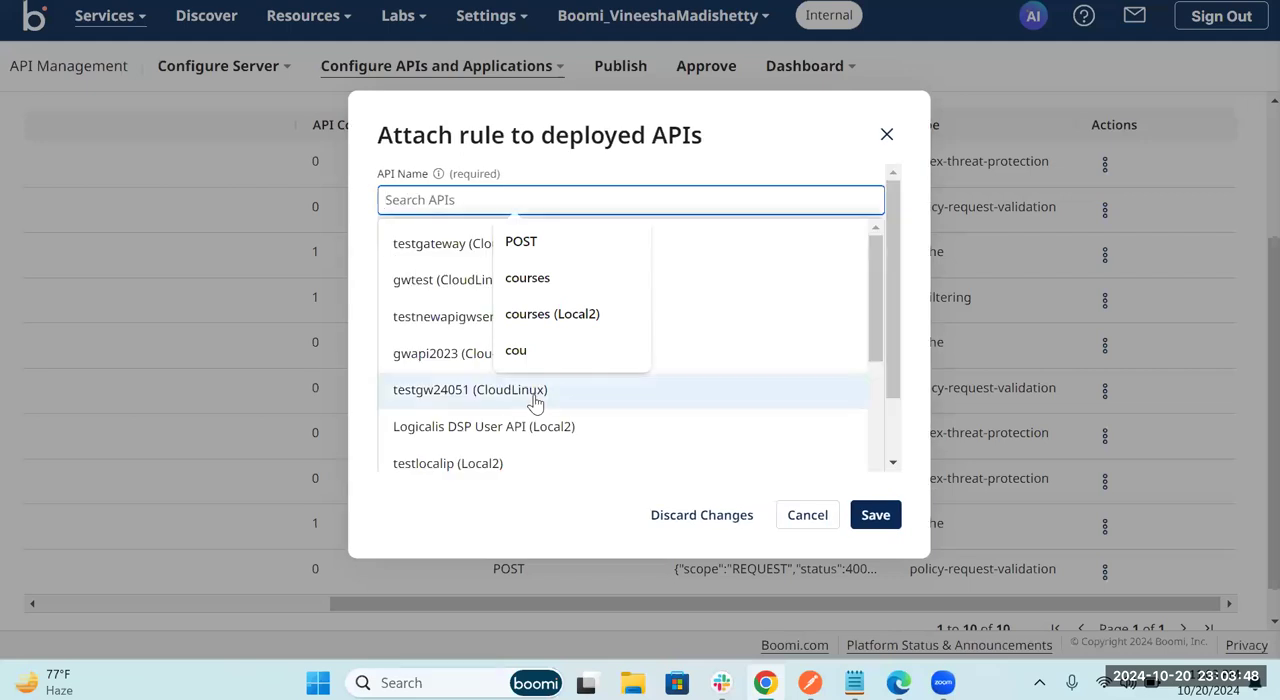
{"action": "scroll", "coordinate": [535, 403], "scroll_direction": "down", "scroll_amount": 5}
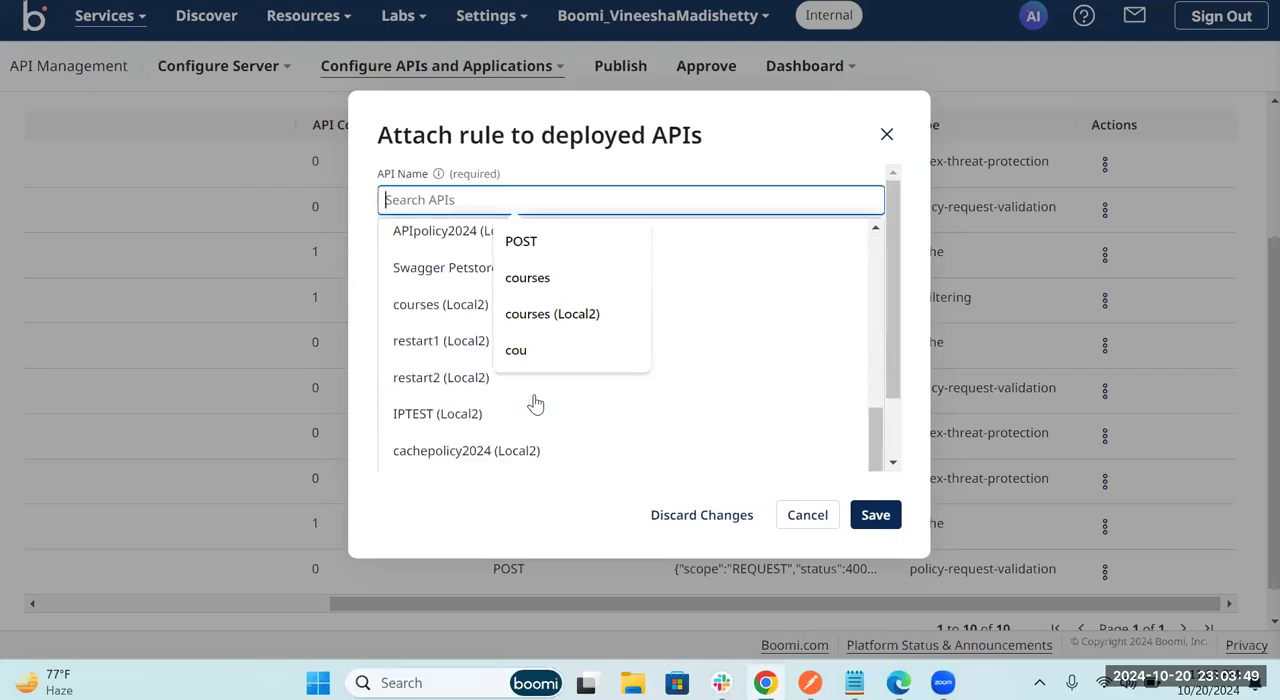
{"action": "left_click", "coordinate": [450, 320]}
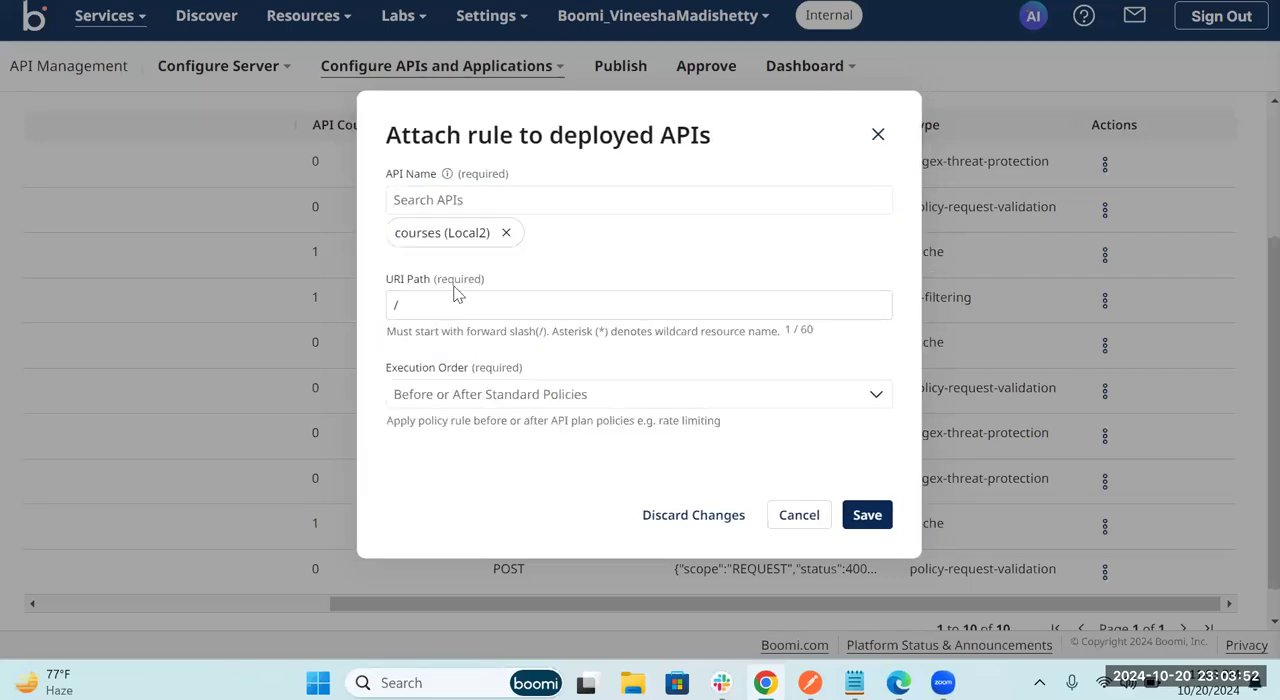
Step: Set the URI path to /* and the execution order to Before Request And Before Standard Policies, and save the attachment
{"action": "left_click", "coordinate": [457, 300]}
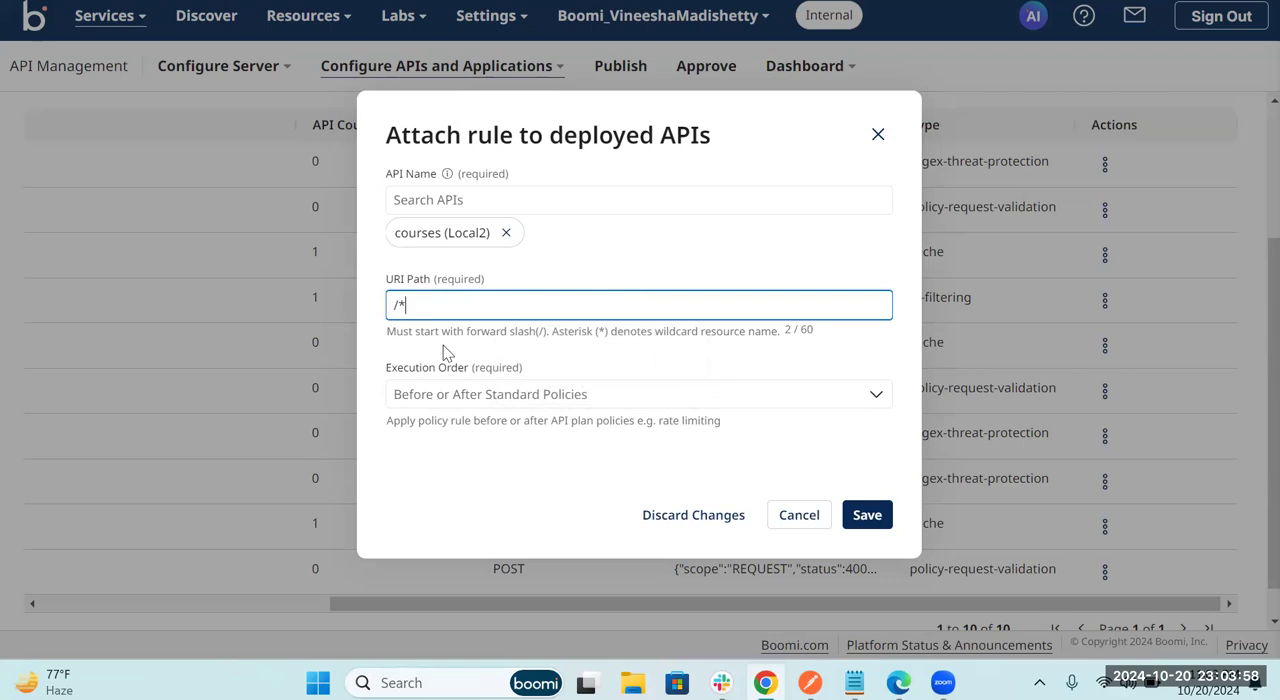
{"action": "left_click", "coordinate": [874, 398]}
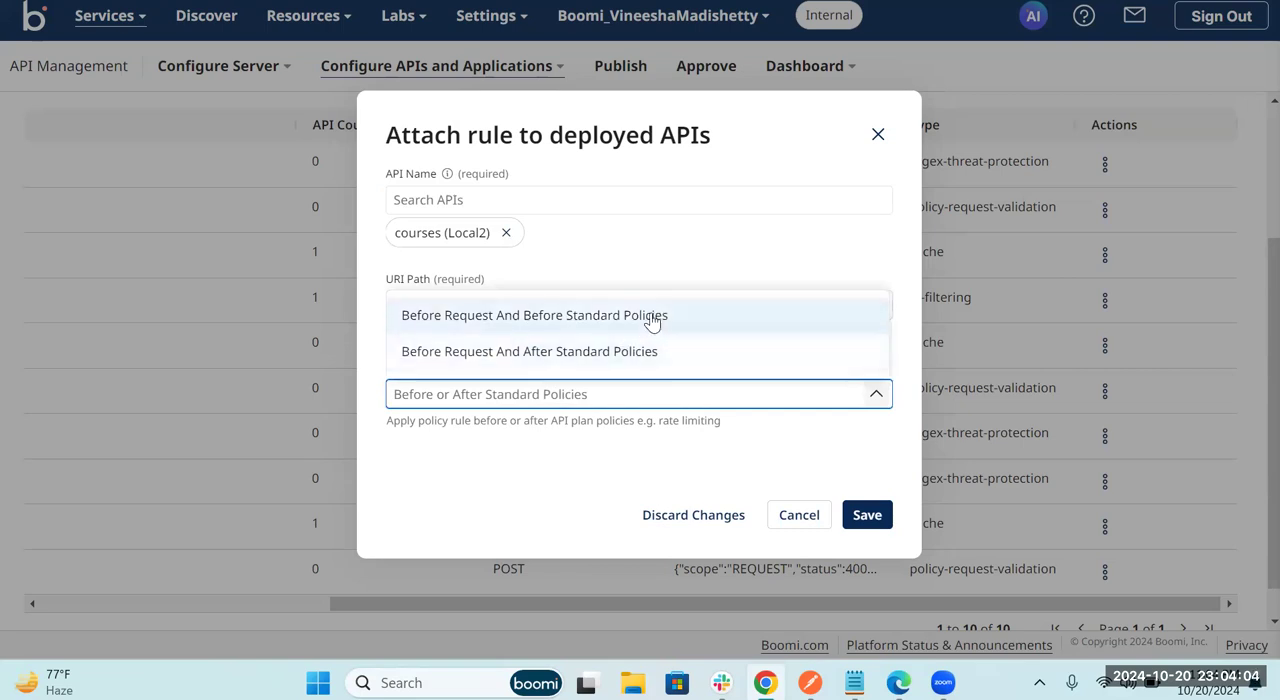
{"action": "left_click", "coordinate": [557, 320]}
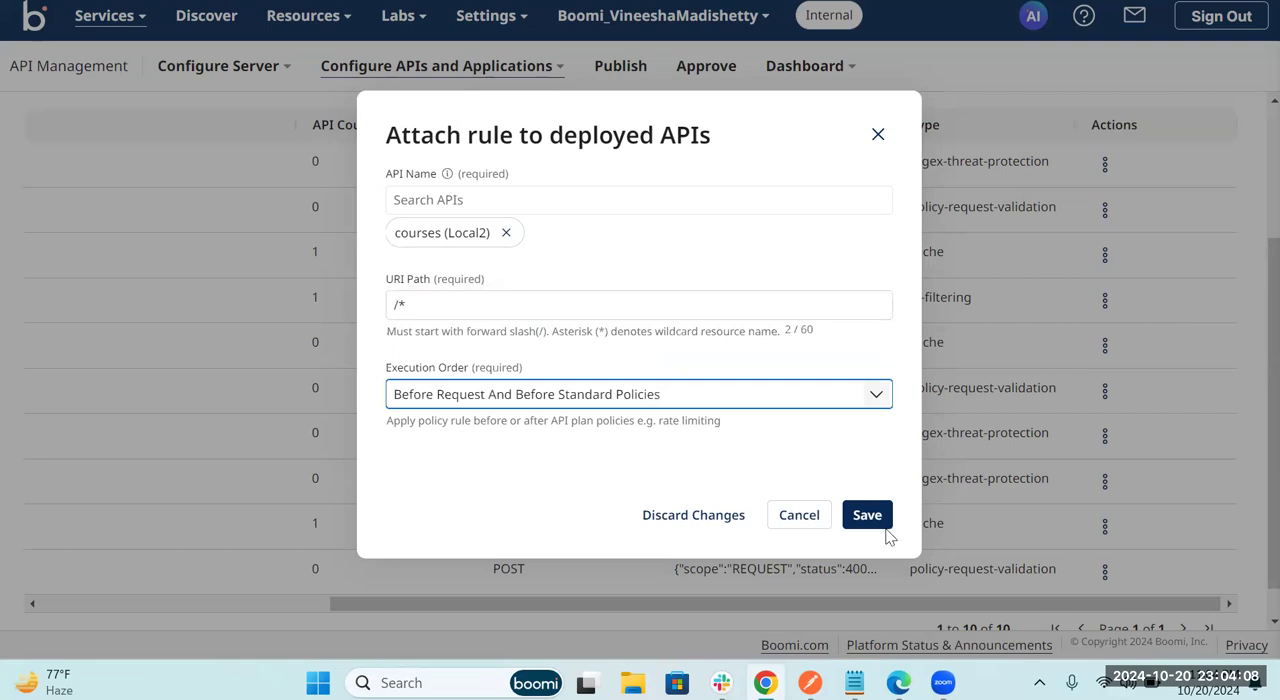
{"action": "left_click", "coordinate": [842, 393]}
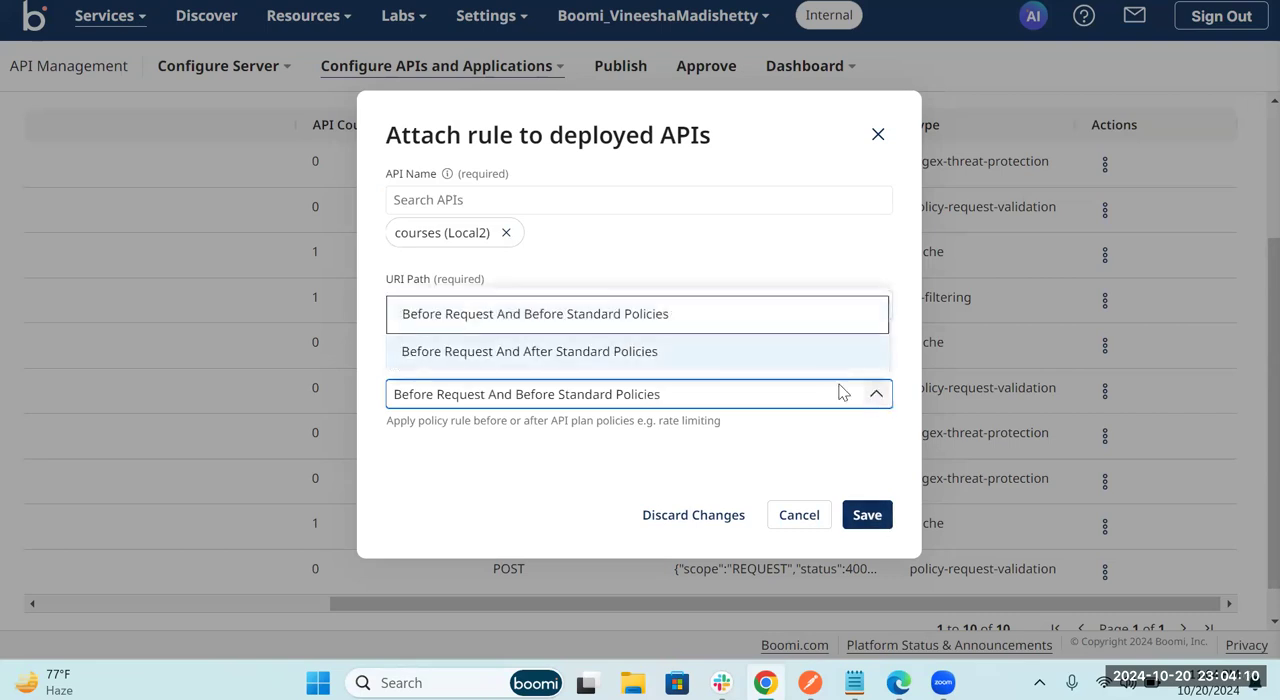
{"action": "left_click", "coordinate": [663, 322]}
{"action": "left_click", "coordinate": [867, 515]}
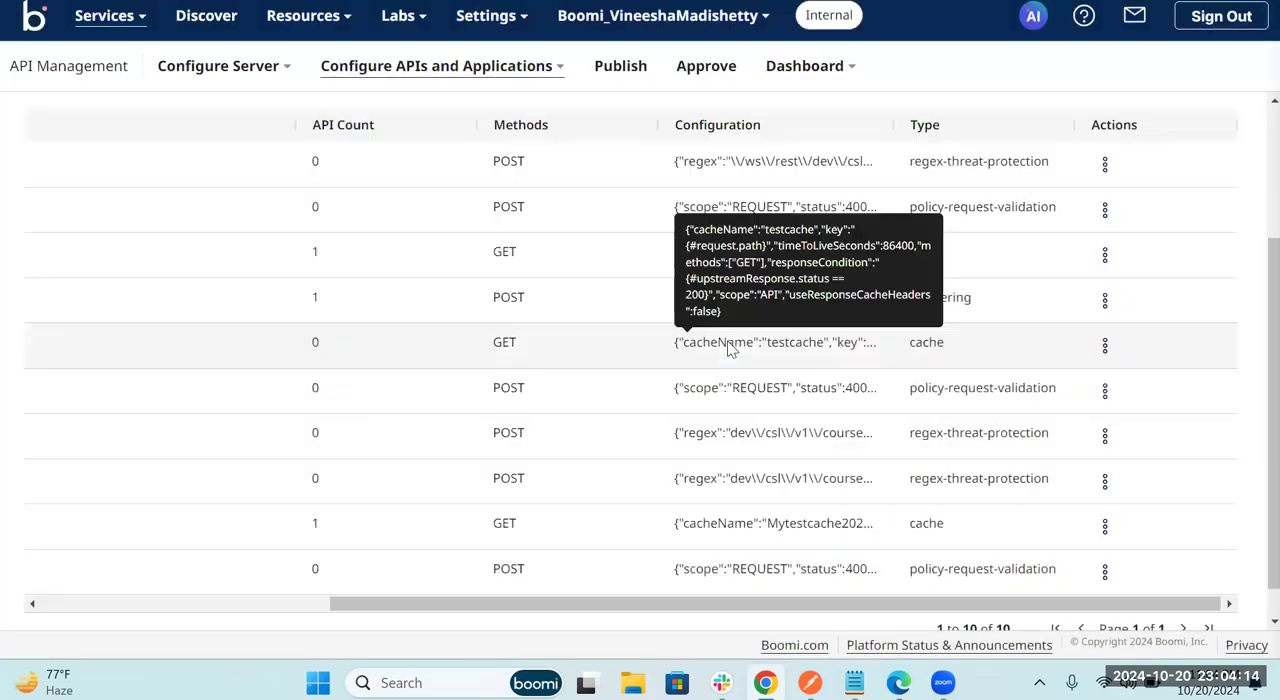
{"action": "scroll", "coordinate": [543, 401], "scroll_direction": "down", "scroll_amount": 1}
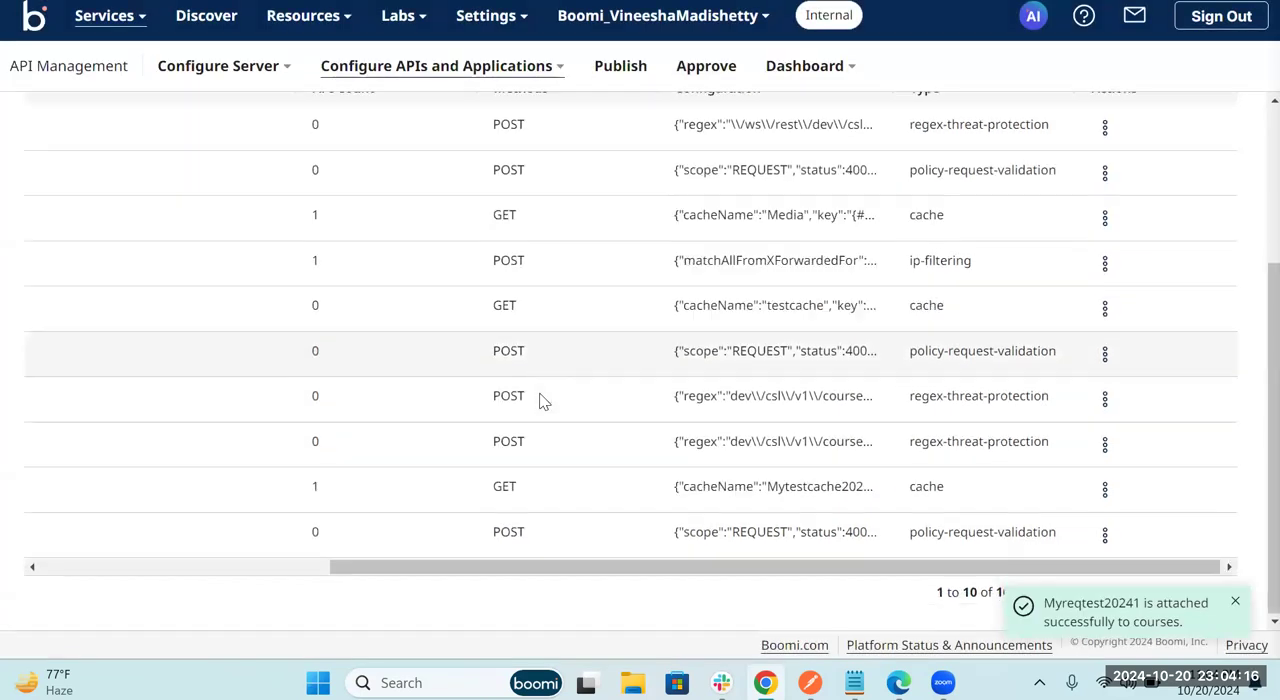
{"action": "scroll", "coordinate": [543, 401], "scroll_direction": "up", "scroll_amount": 2}
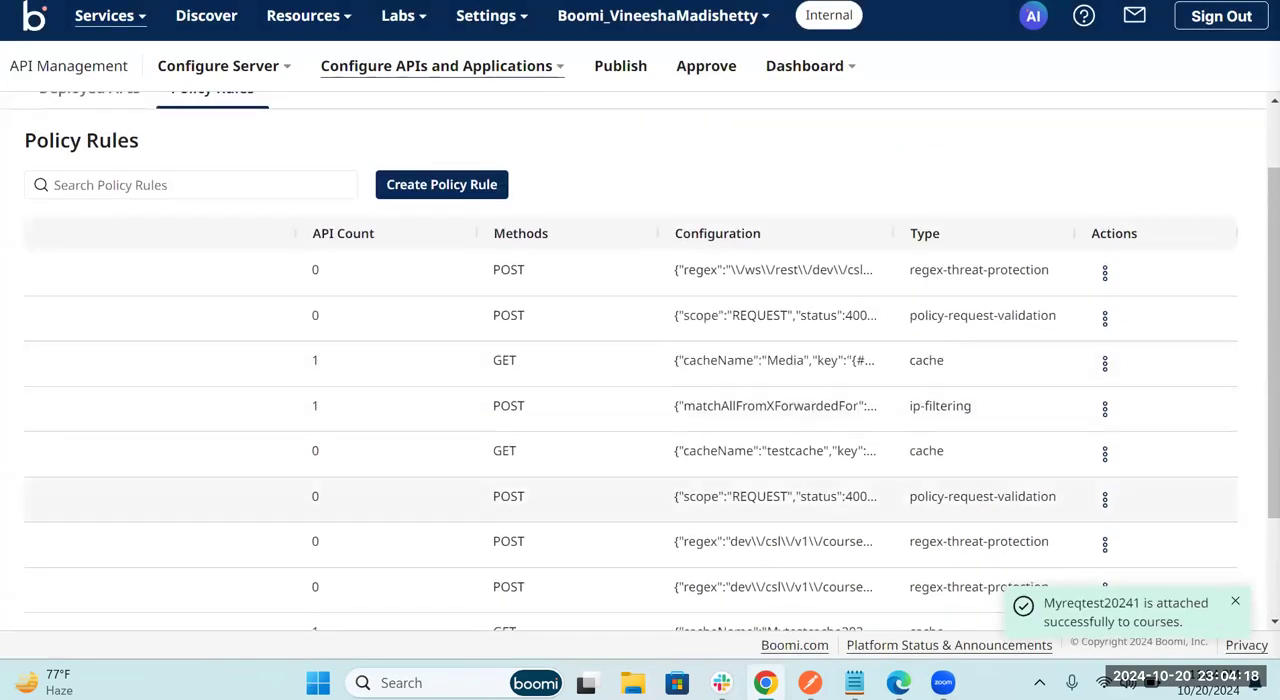
Step: Switch to Postman, remove the ?courseID=1 query parameter from the courses POST request URL, and send the request
{"action": "left_click", "coordinate": [810, 683]}
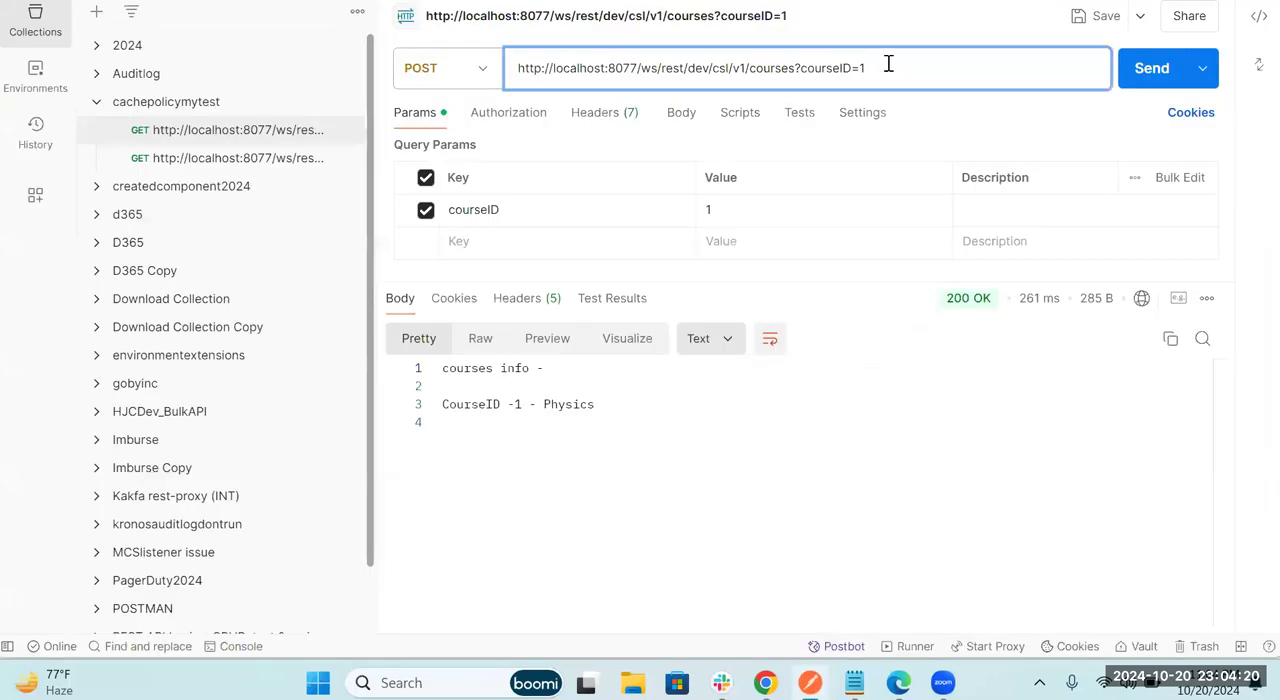
{"action": "left_click_drag", "start_coordinate": [880, 64], "coordinate": [796, 72]}
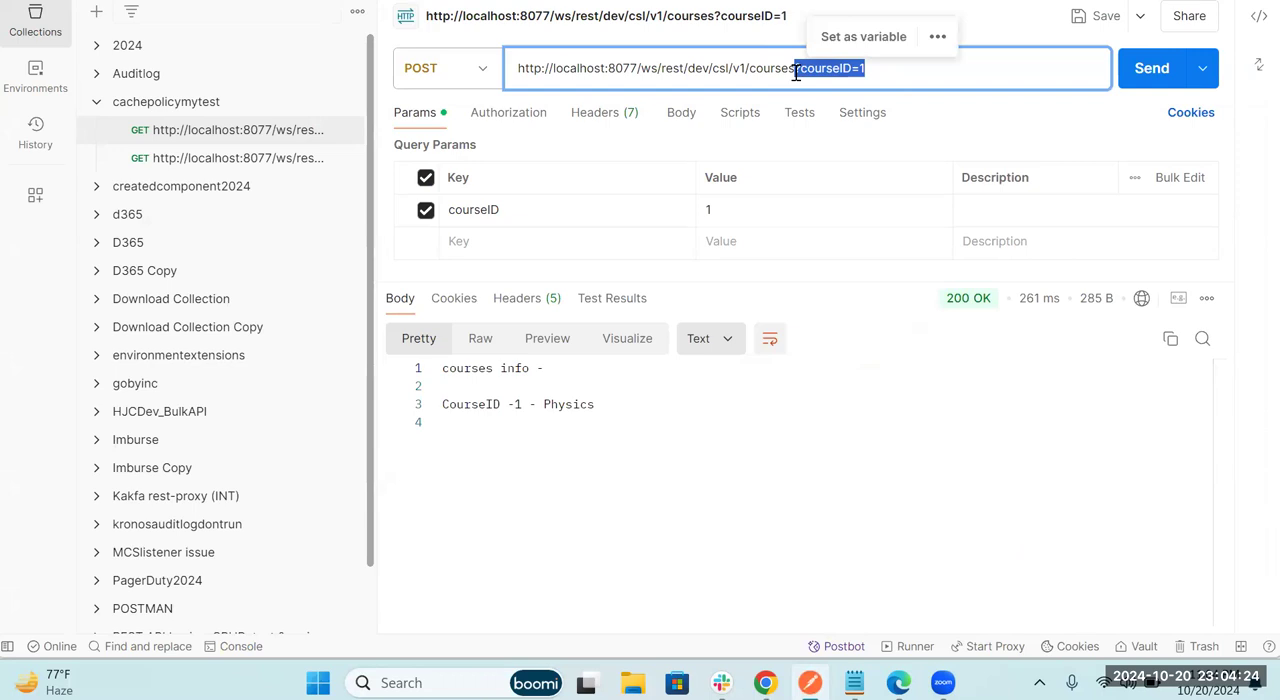
{"action": "key", "text": "BackSpace"}
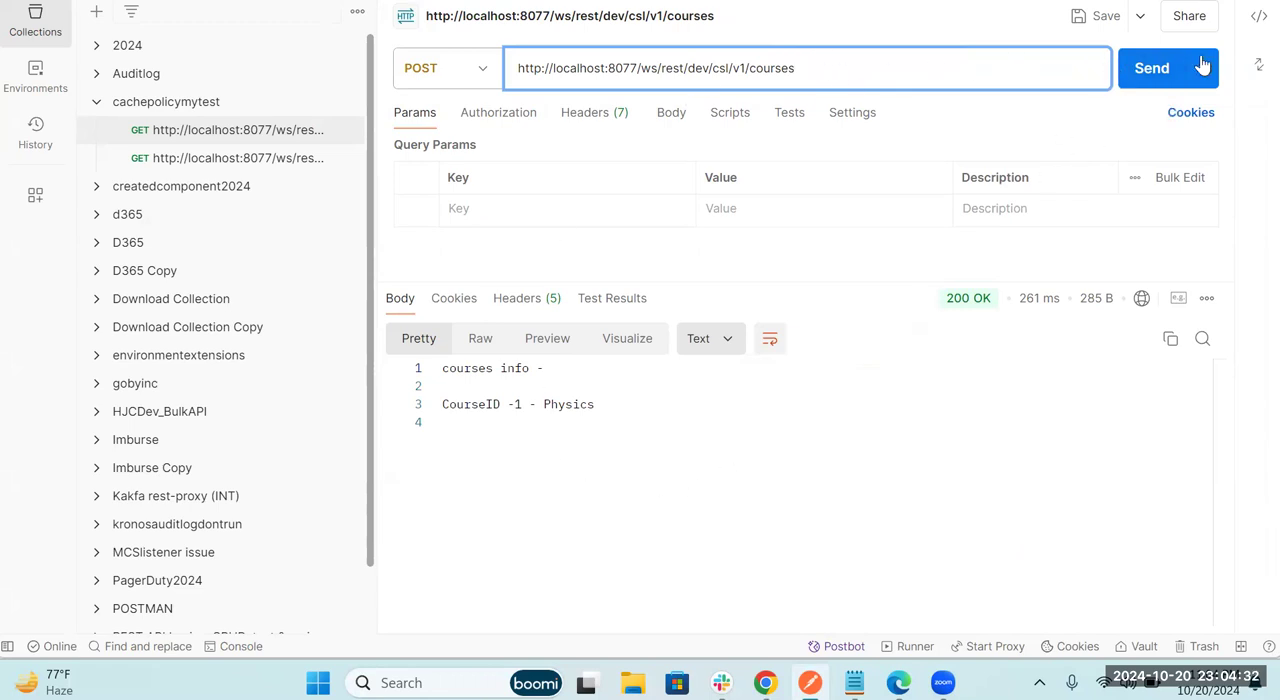
{"action": "left_click", "coordinate": [1143, 67]}
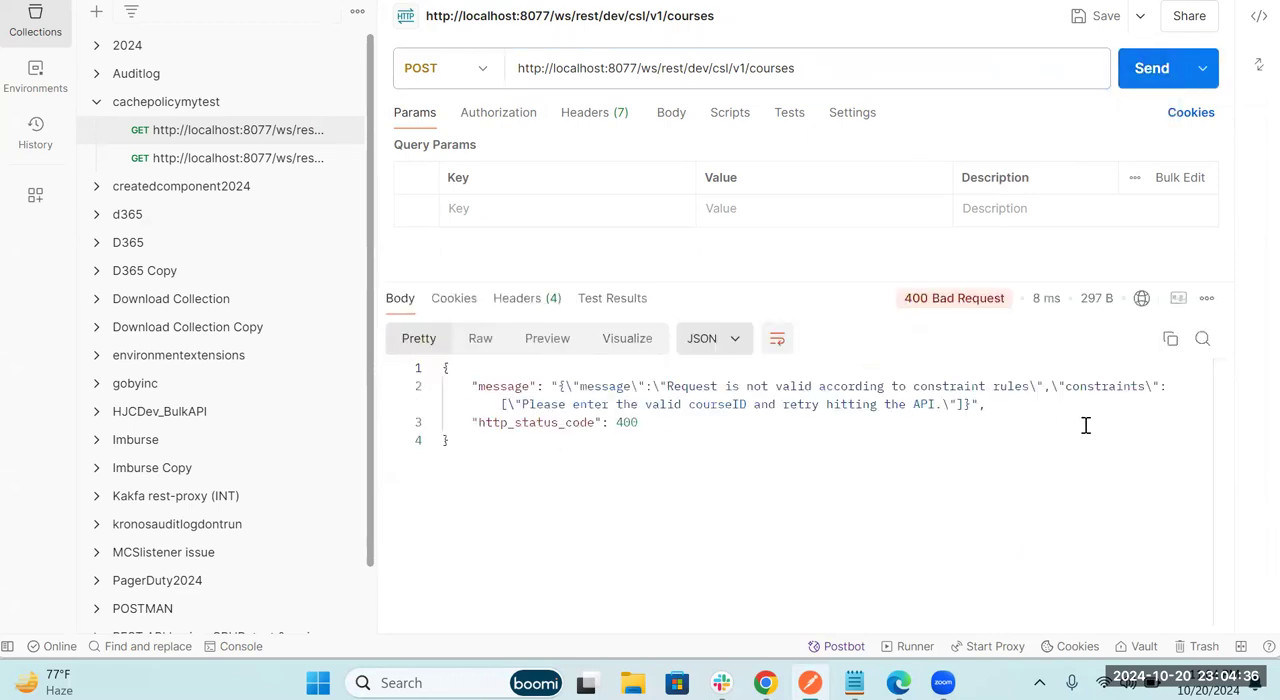
Step: Append ?courseID=1 to the courses request URL and send the POST request again
{"action": "mouse_move", "coordinate": [968, 307]}
{"action": "left_click", "coordinate": [836, 63]}
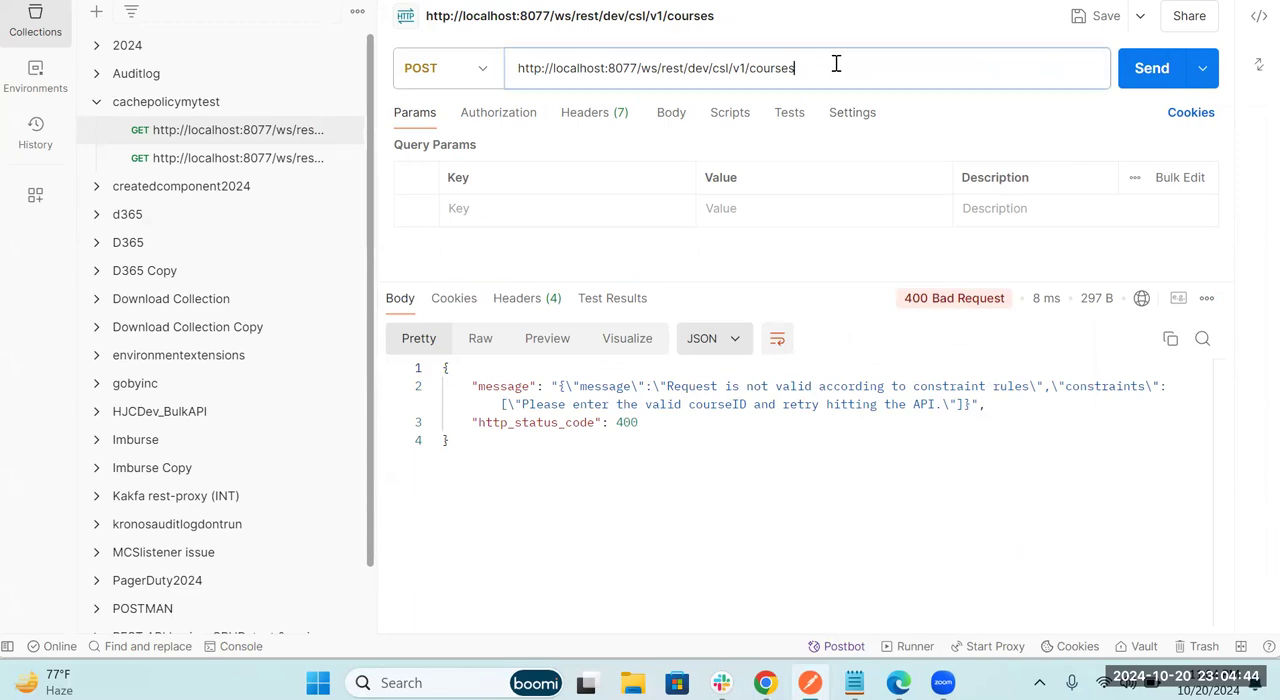
{"action": "type", "text": "?"}
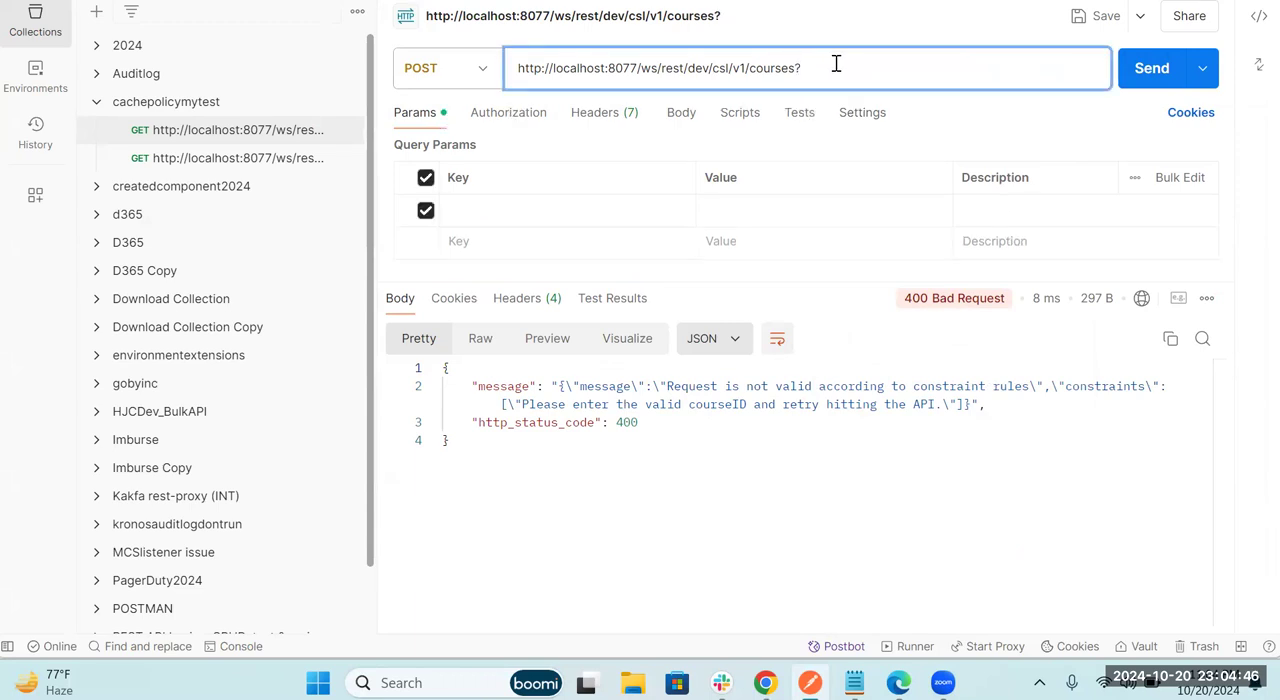
{"action": "type", "text": "courseID=1"}
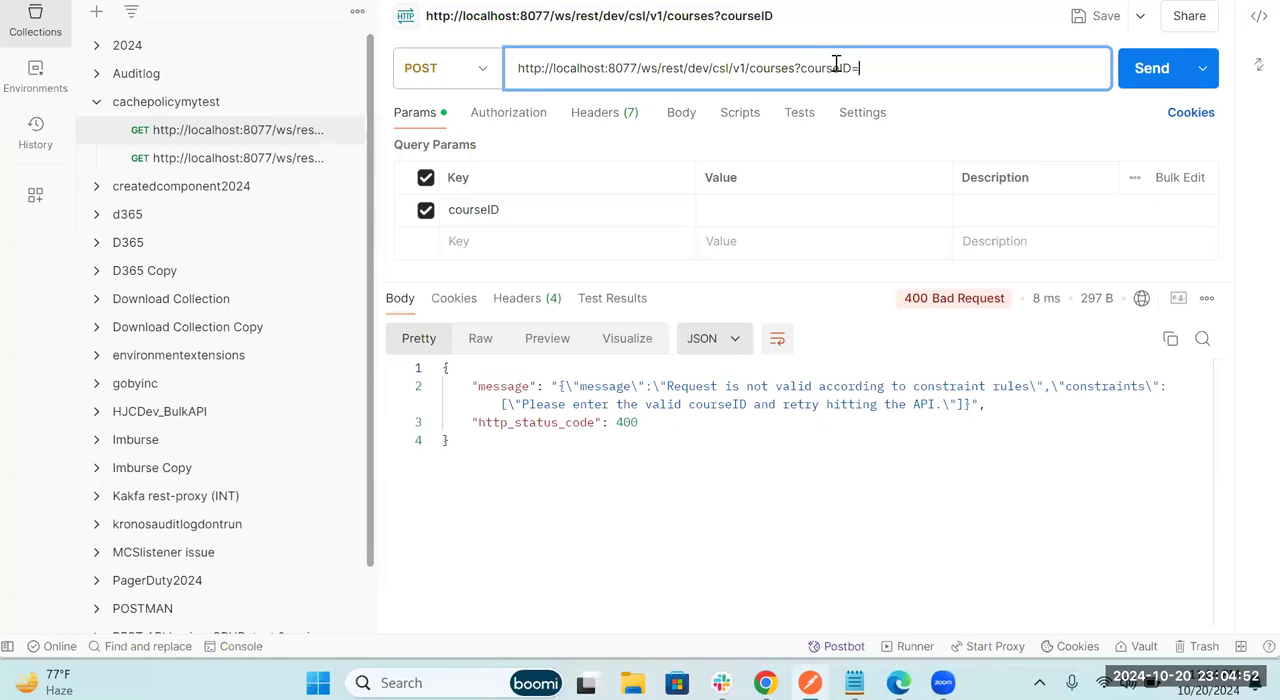
{"action": "left_click", "coordinate": [1155, 68]}
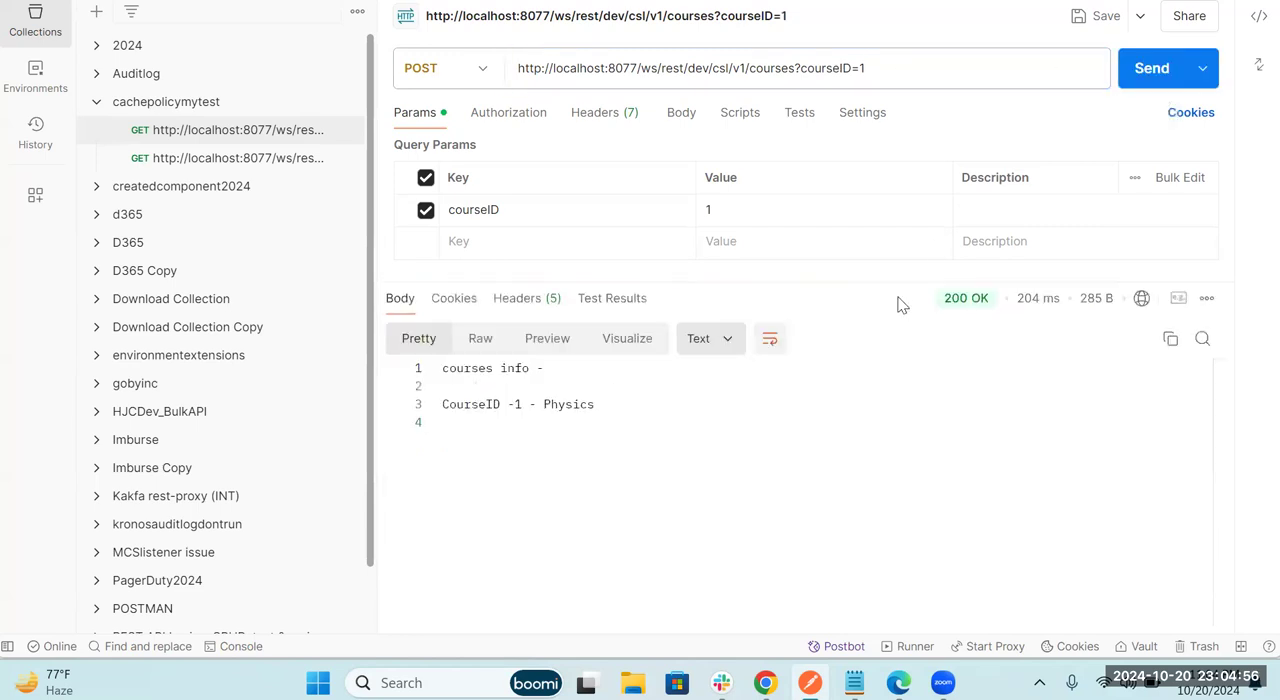
Step: Change the courseID query parameter value in the courses request URL to ppptest and send the POST request
{"action": "left_click", "coordinate": [883, 68]}
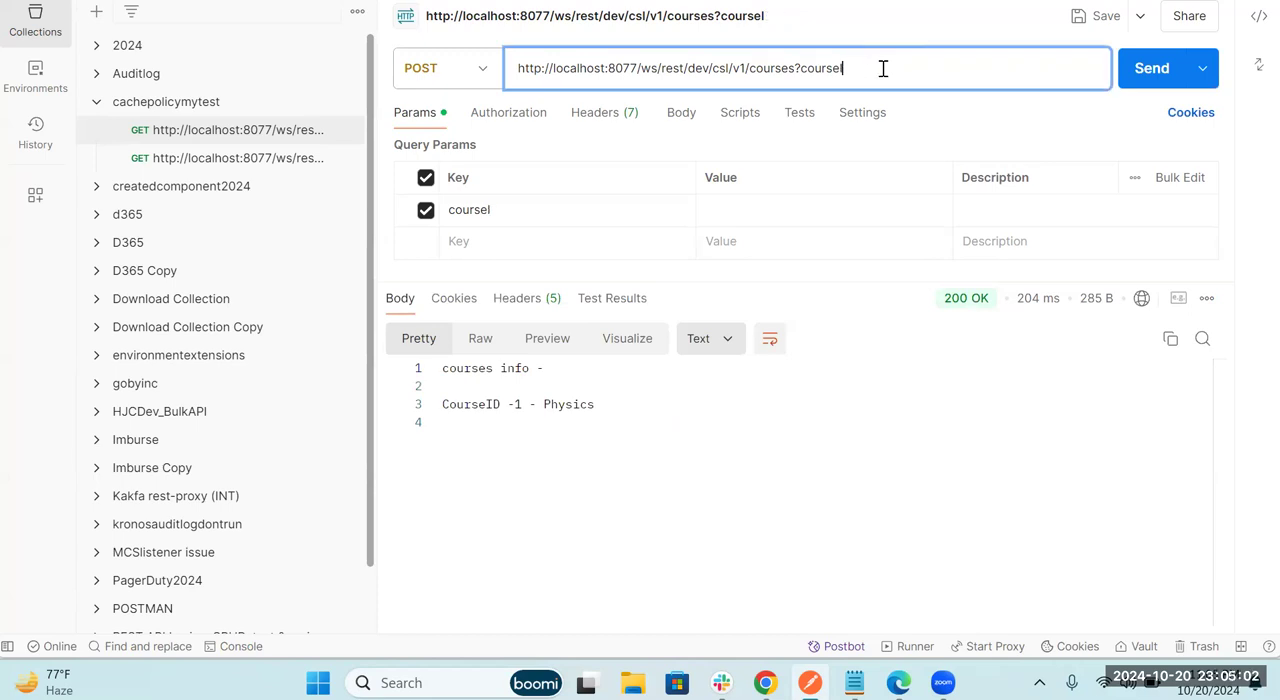
{"action": "type", "text": "D-=ppp"}
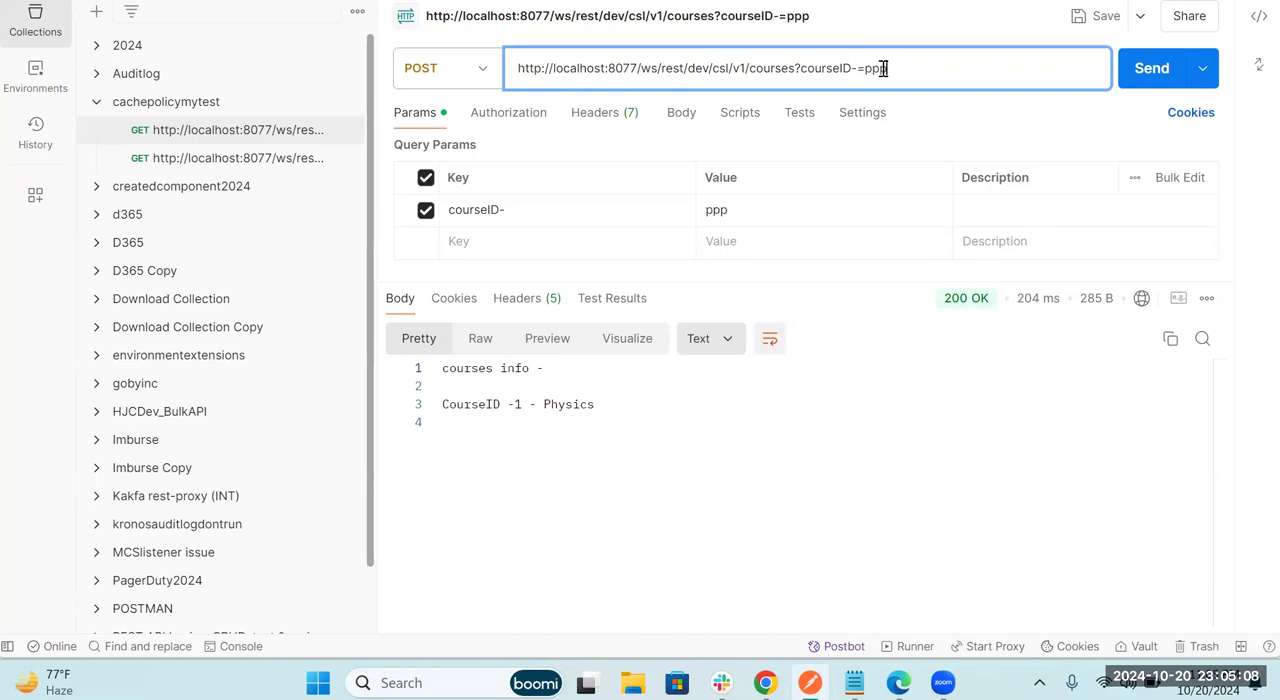
{"action": "left_click", "coordinate": [852, 68]}
{"action": "key", "text": "Delete"}
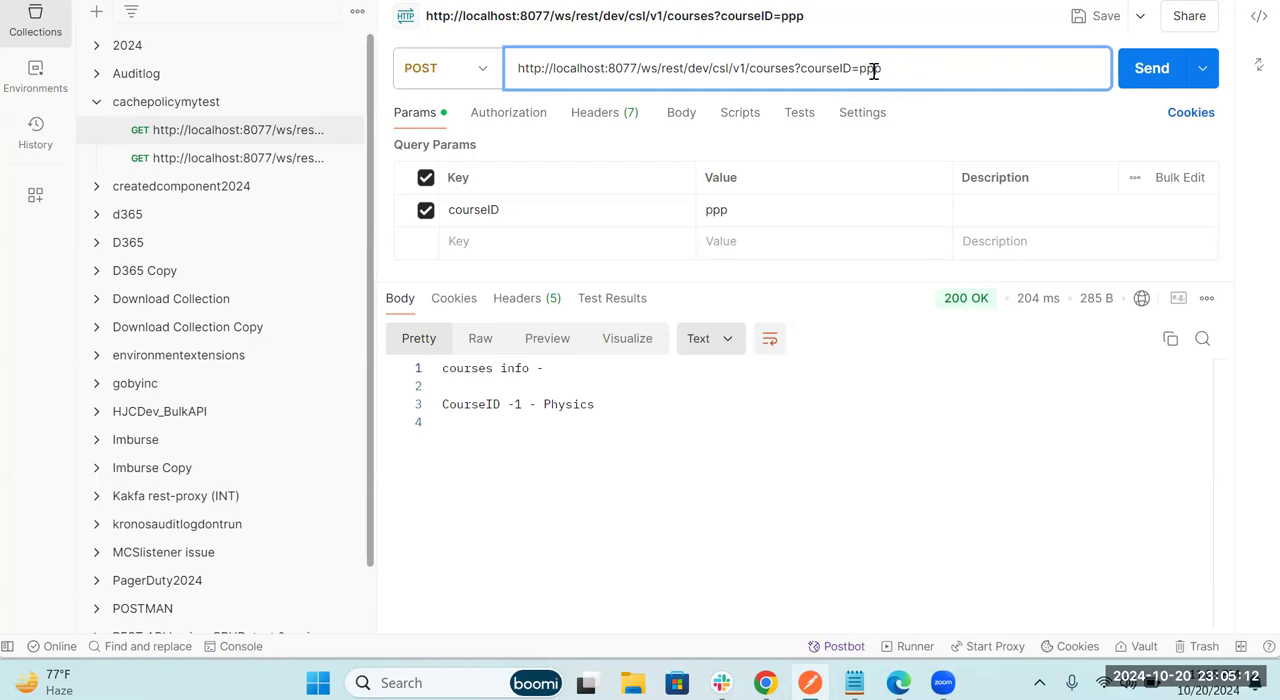
{"action": "left_click", "coordinate": [880, 68]}
{"action": "type", "text": "test"}
{"action": "left_click", "coordinate": [1166, 78]}
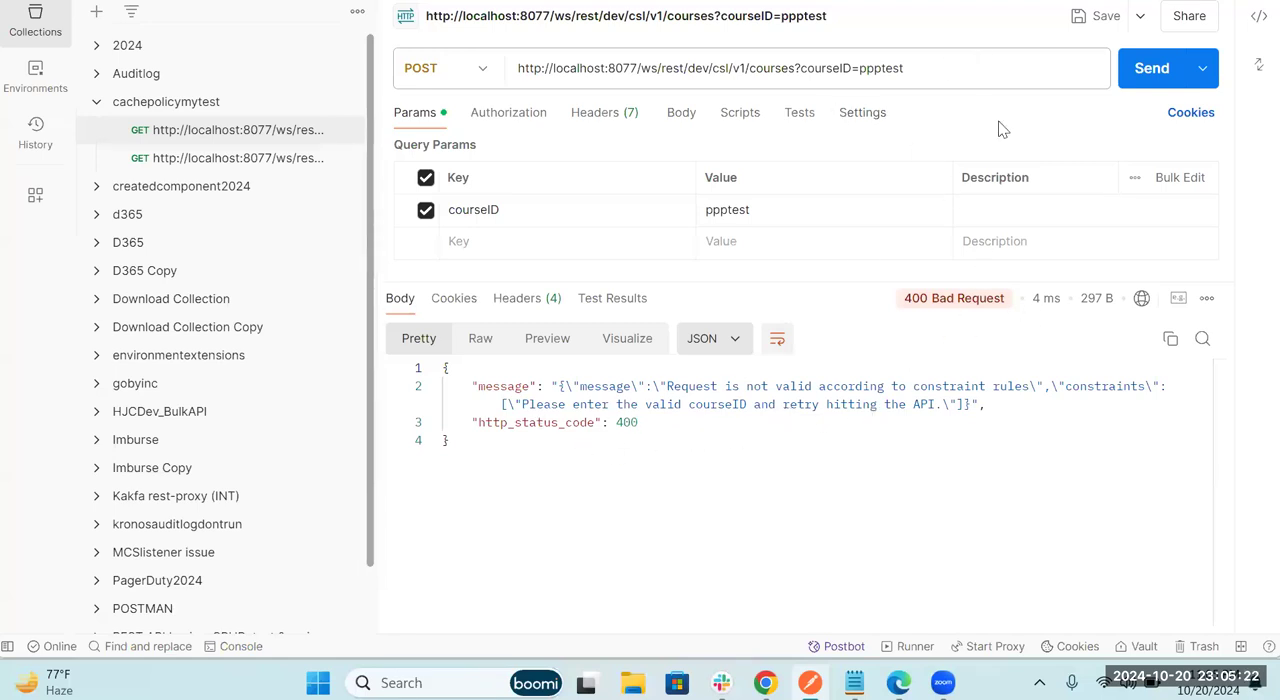
Step: Replace the query parameter in the courses request URL with subjectID=1 and send the POST request
{"action": "left_click", "coordinate": [906, 68]}
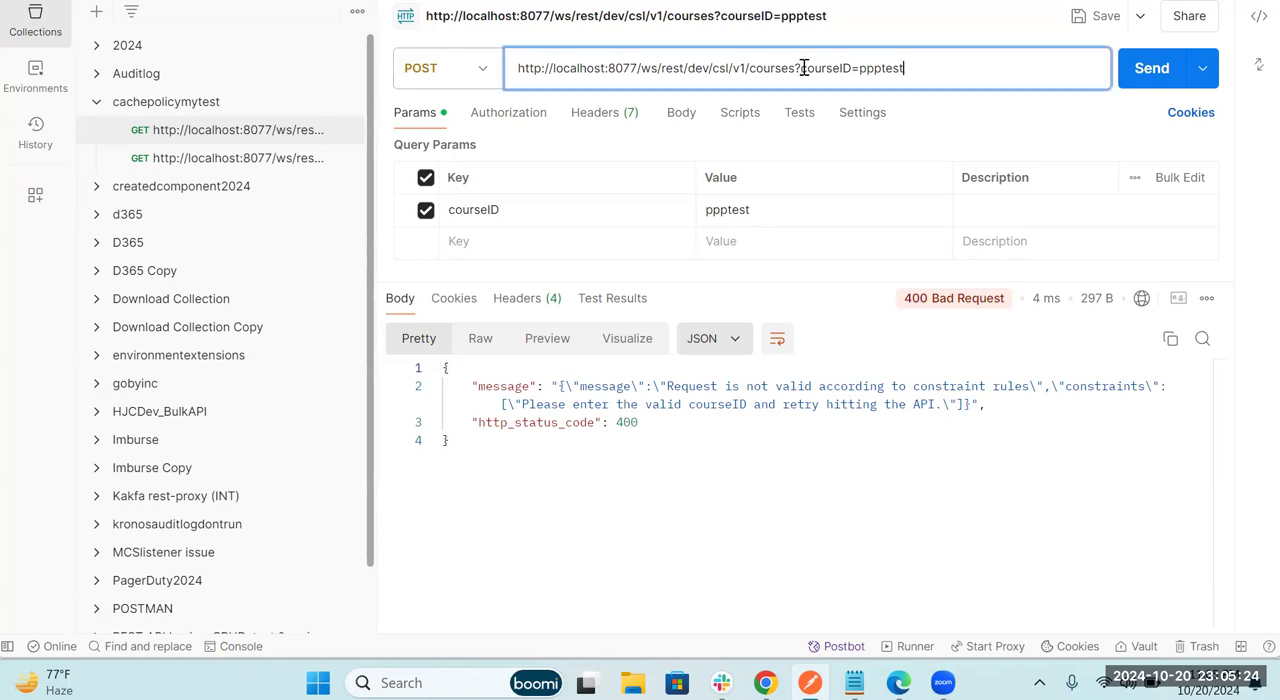
{"action": "left_click", "coordinate": [803, 68], "text": "shift"}
{"action": "key", "text": "BackSpace"}
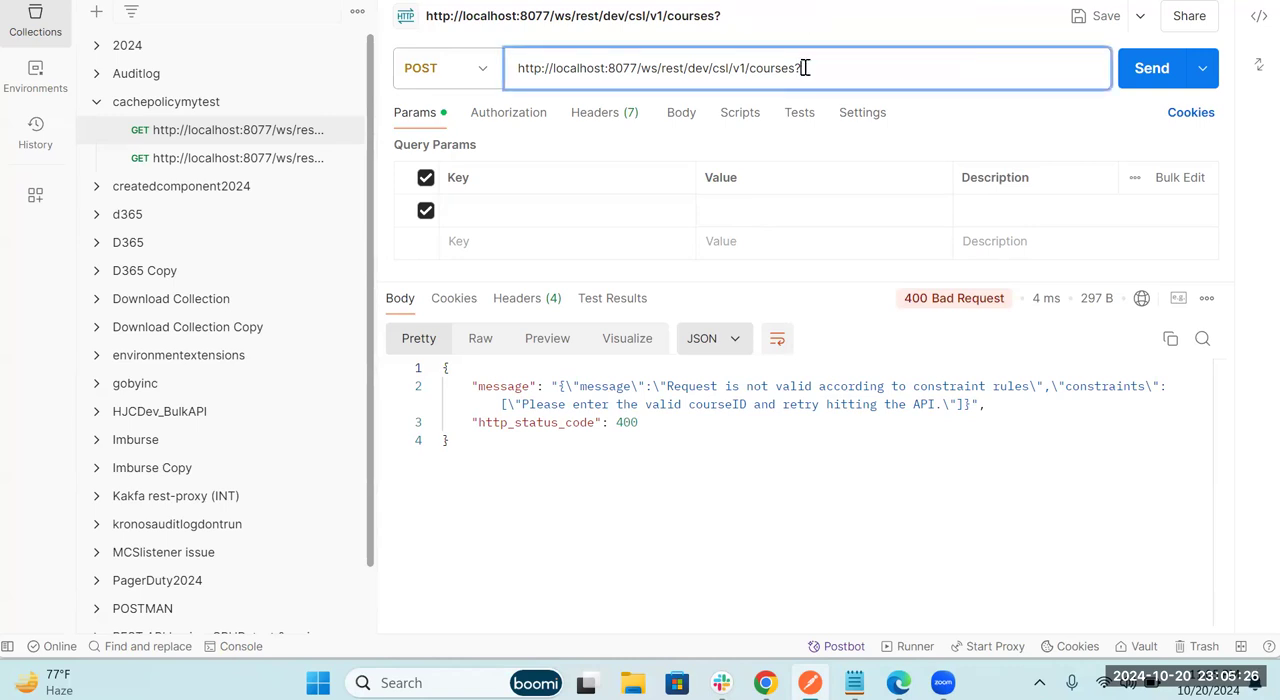
{"action": "type", "text": "subjectID=1"}
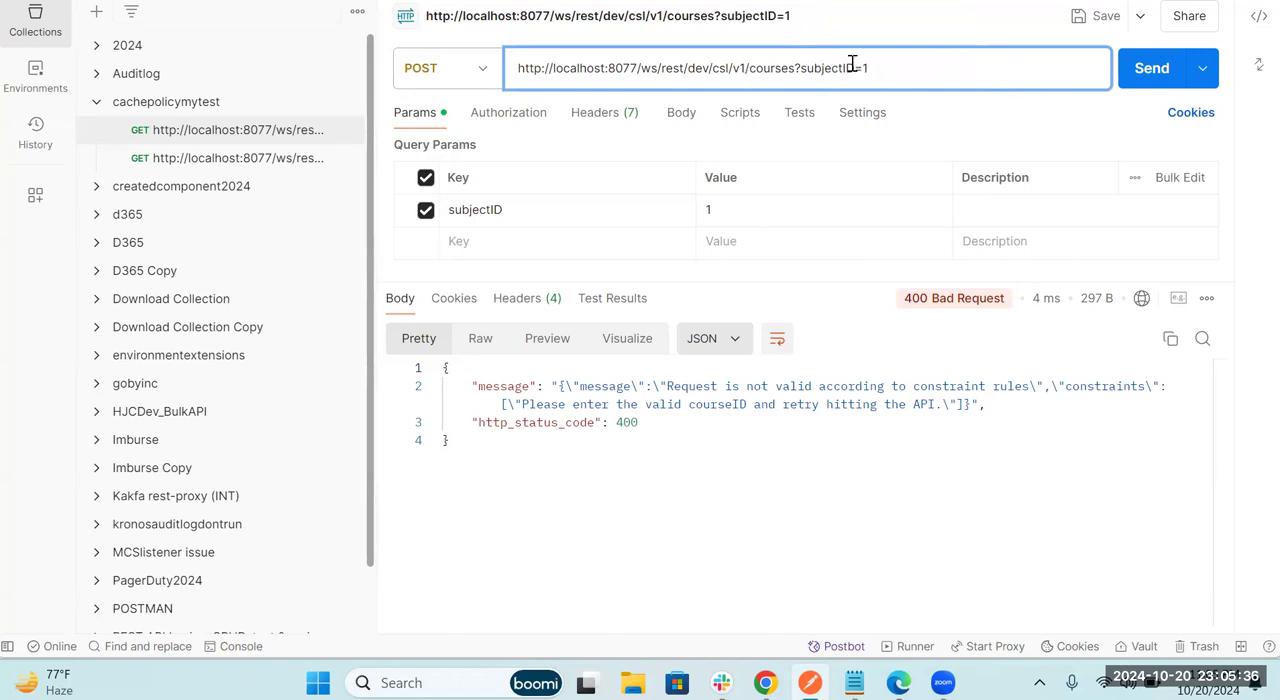
{"action": "left_click", "coordinate": [1140, 68]}
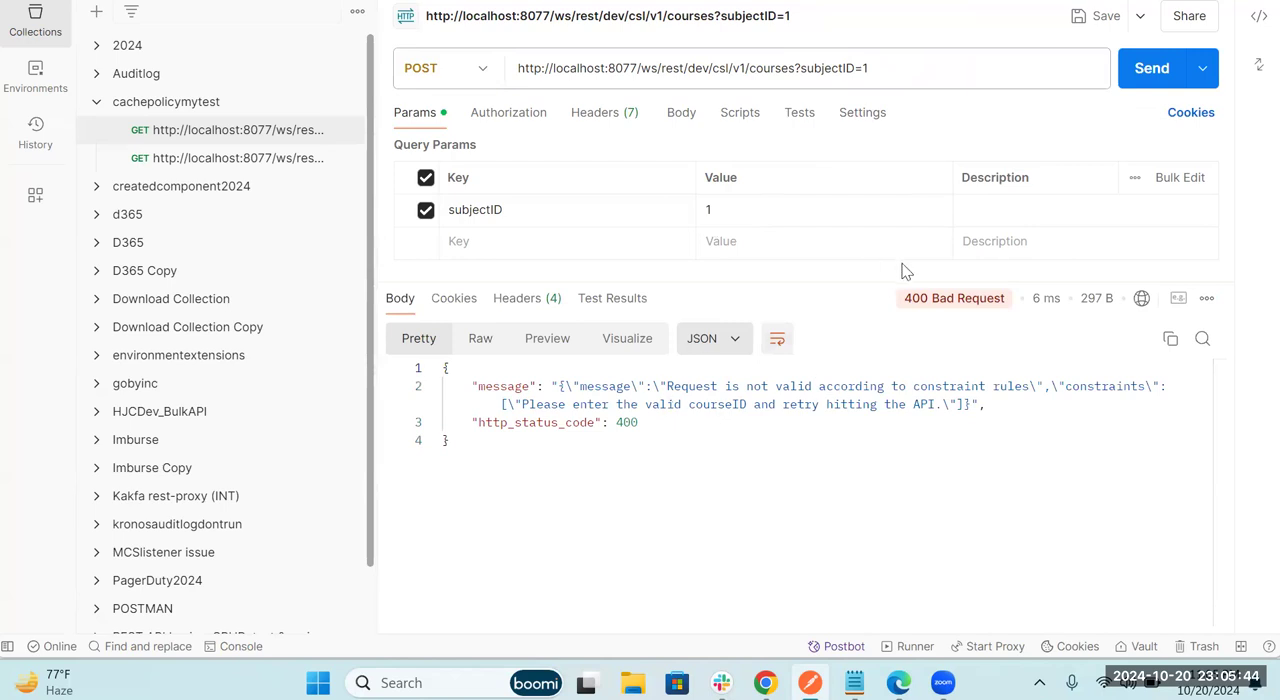
Step: Examine the response body's constraint message against the ?subjectID=1 parameter in the request URL
{"action": "double_click", "coordinate": [720, 405]}
{"action": "left_click", "coordinate": [927, 436]}
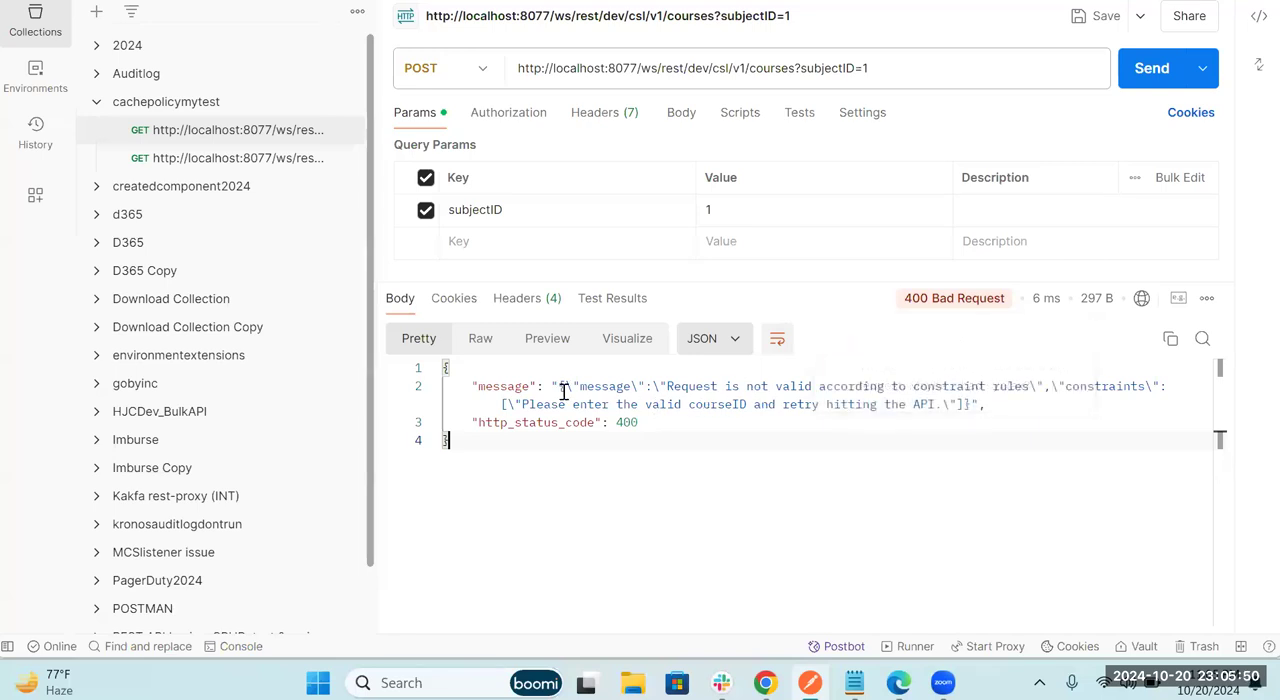
{"action": "left_click_drag", "start_coordinate": [868, 68], "coordinate": [797, 70]}
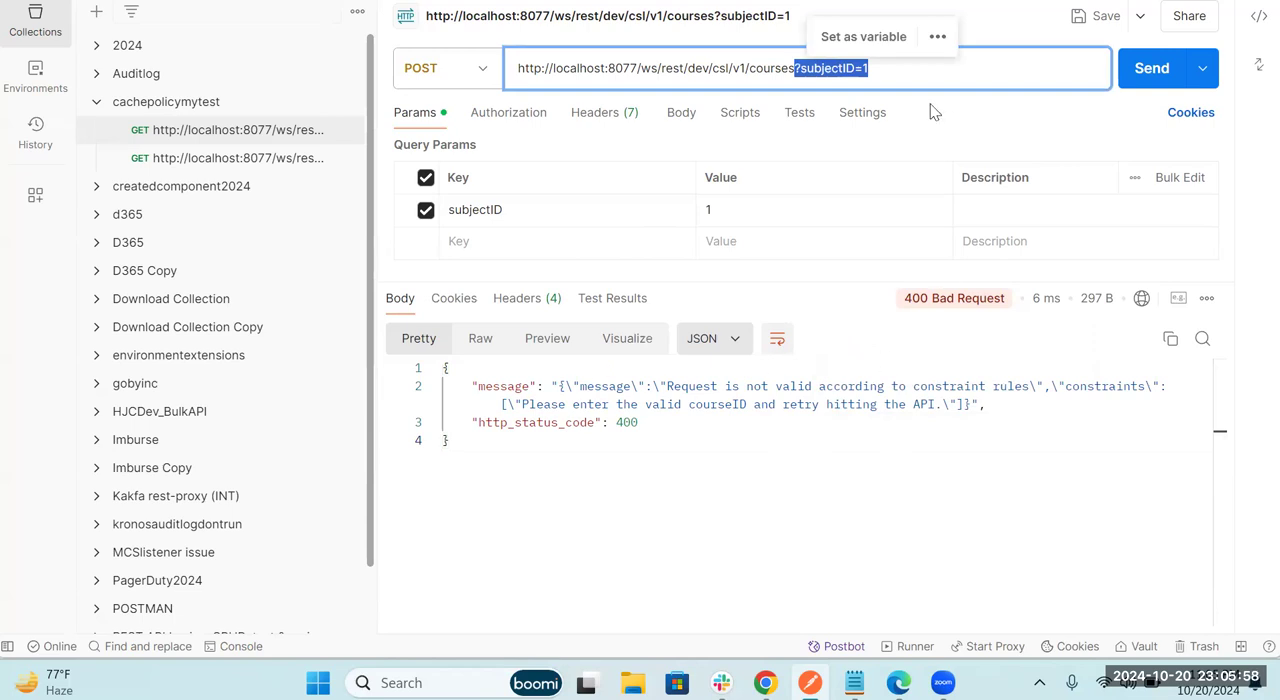
{"action": "left_click", "coordinate": [676, 408]}
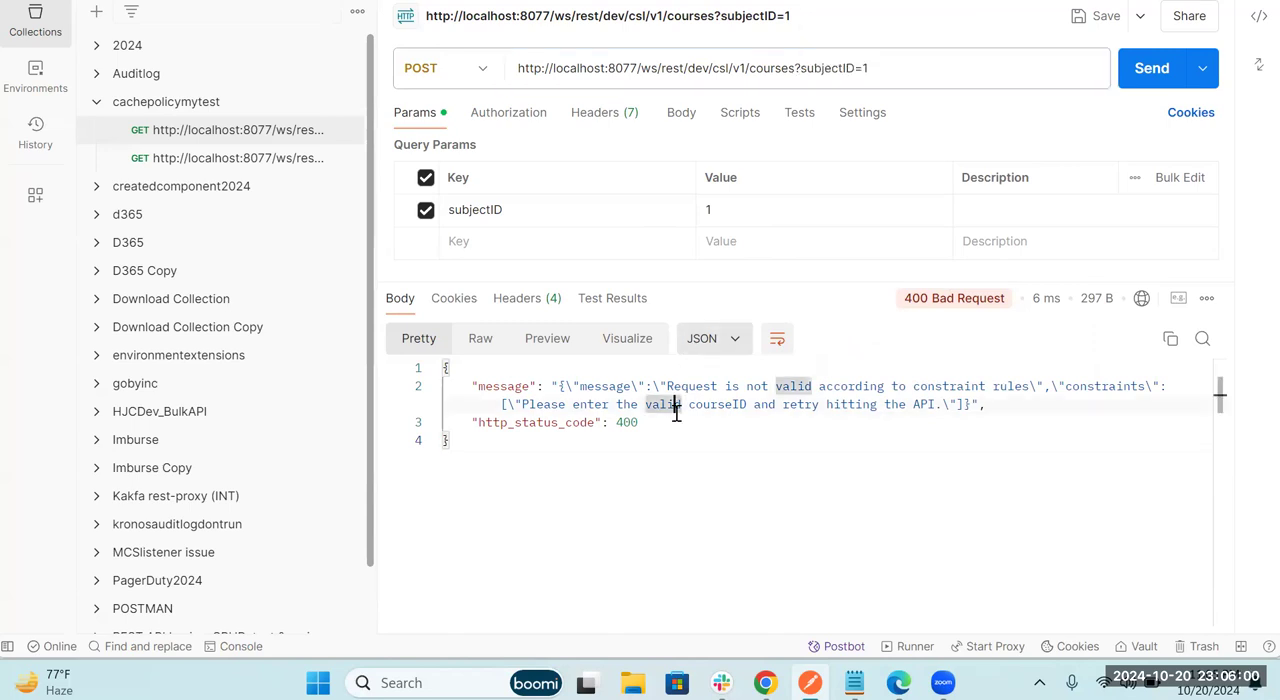
{"action": "left_click", "coordinate": [820, 434]}
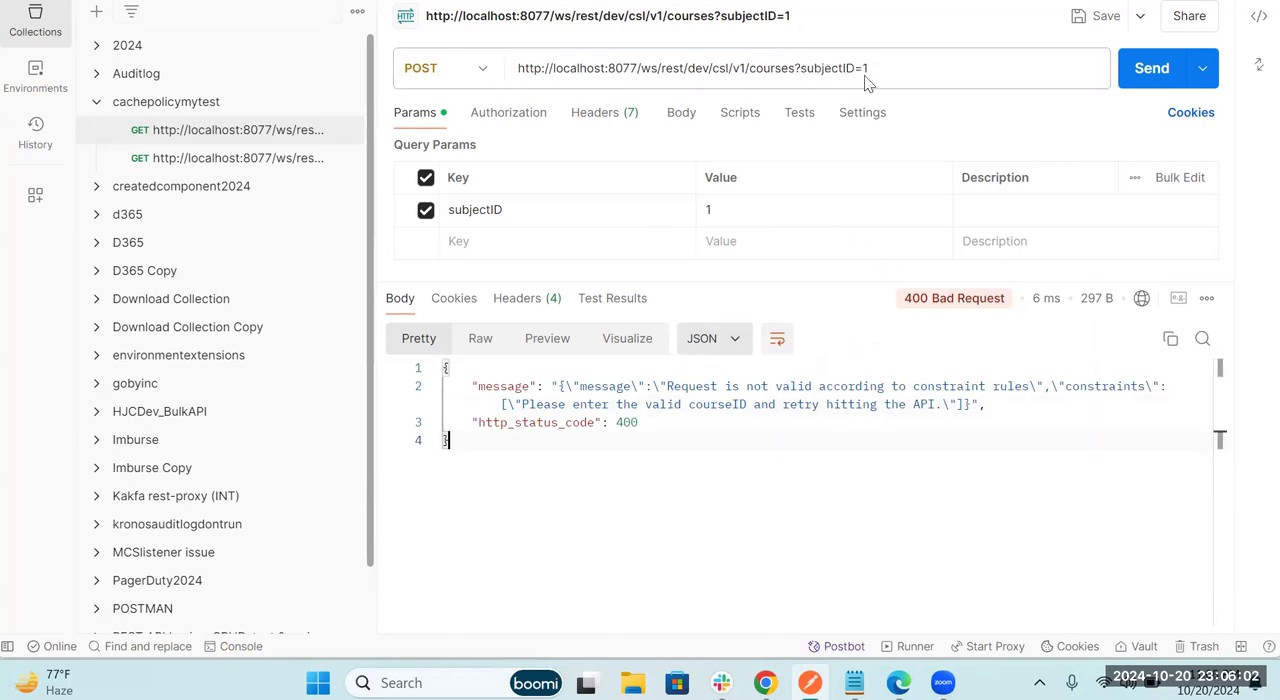